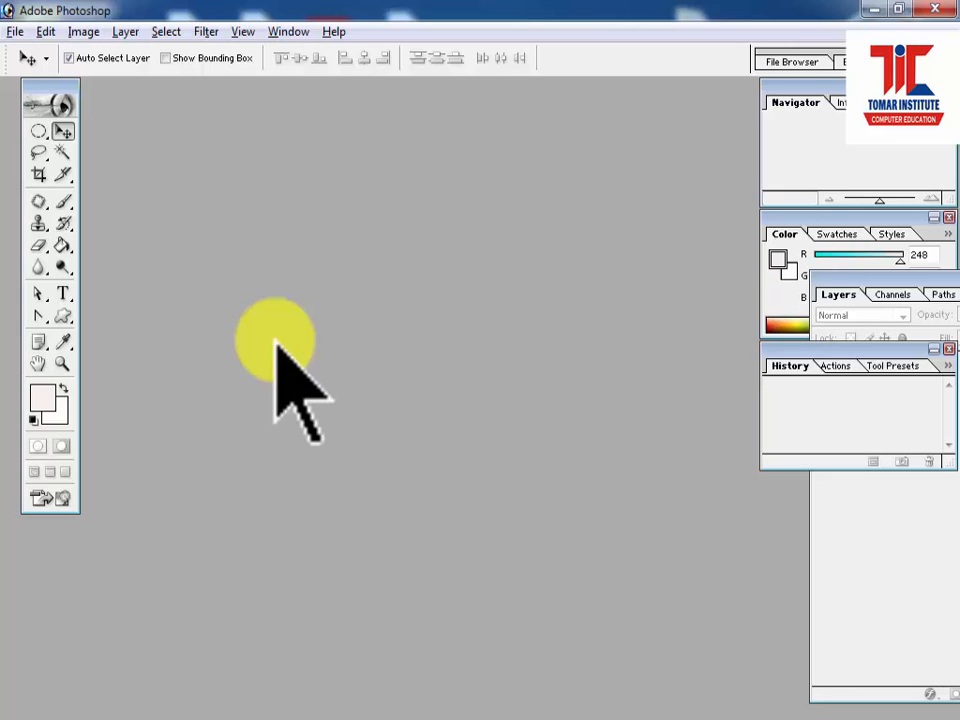
# Create a new 800 x 600 pixel RGB document with white contents, then enlarge its window and move it clear of the toolbox
pyautogui.click(15, 32)
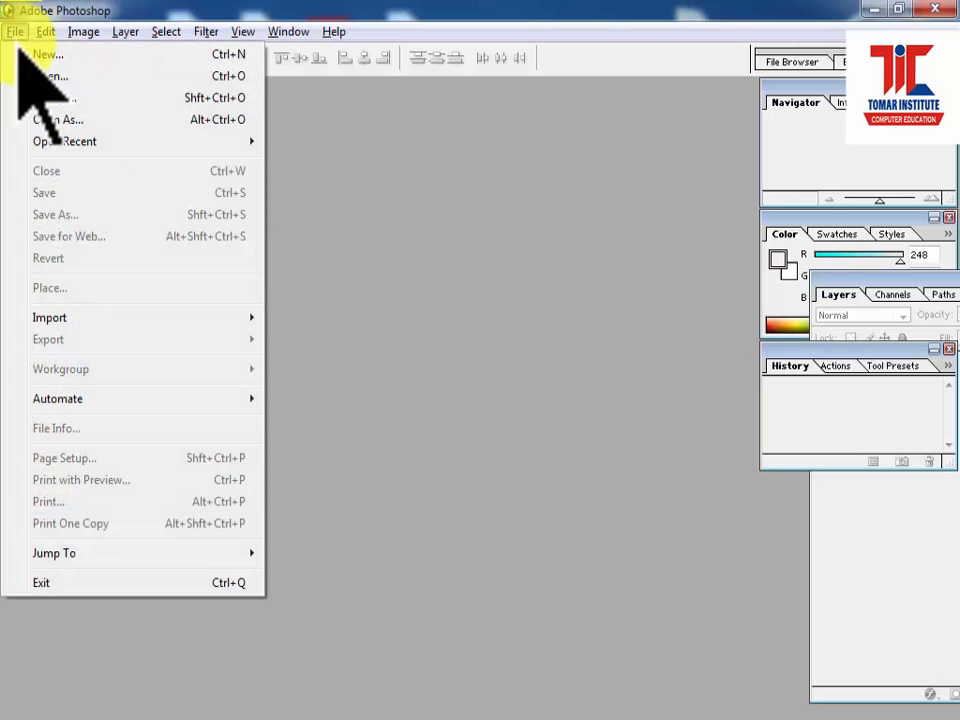
pyautogui.click(22, 54)
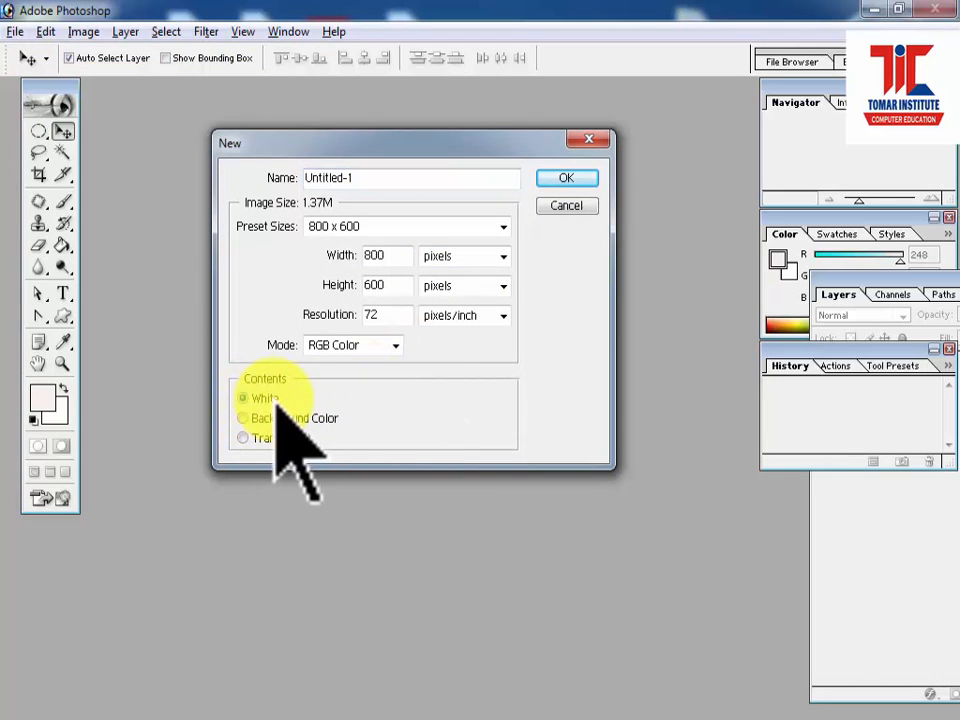
pyautogui.click(566, 178)
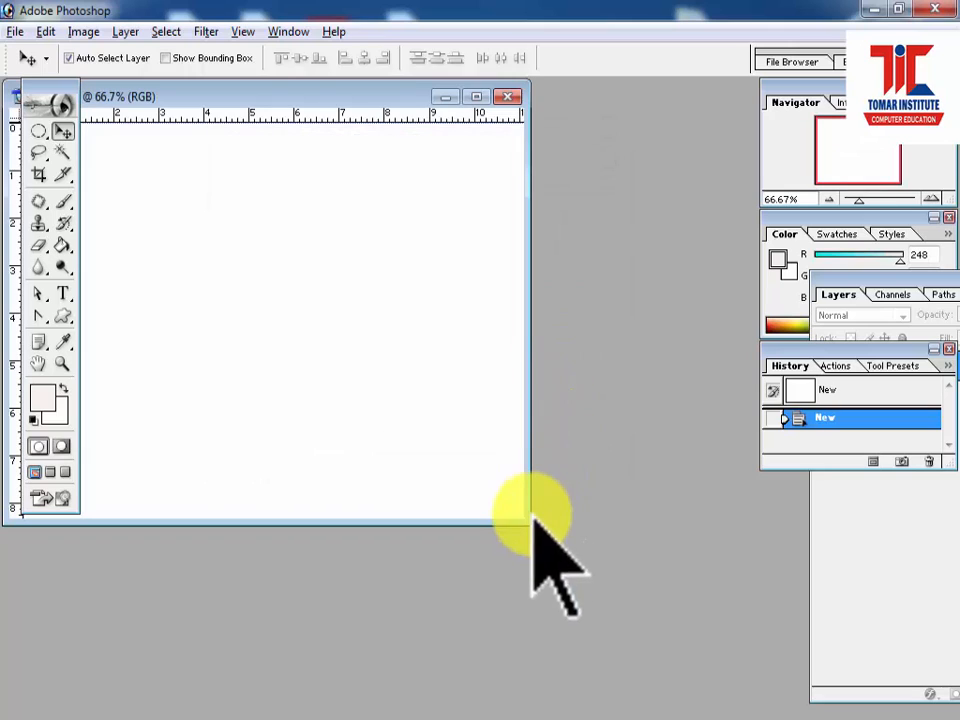
pyautogui.moveTo(525, 521); pyautogui.dragTo(576, 551)
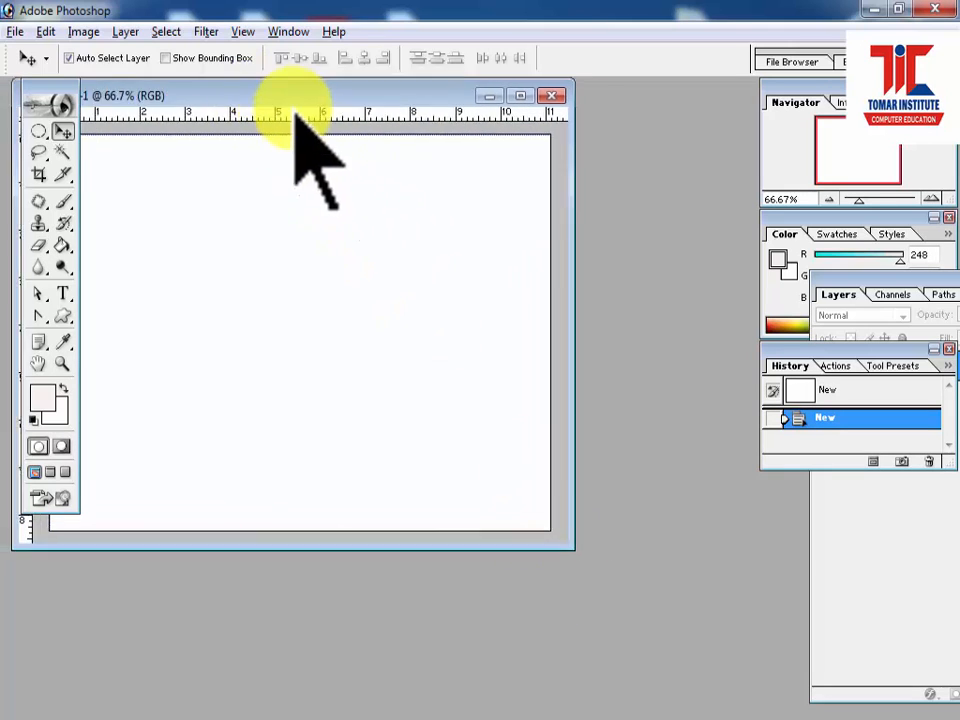
pyautogui.moveTo(254, 101); pyautogui.dragTo(347, 141)
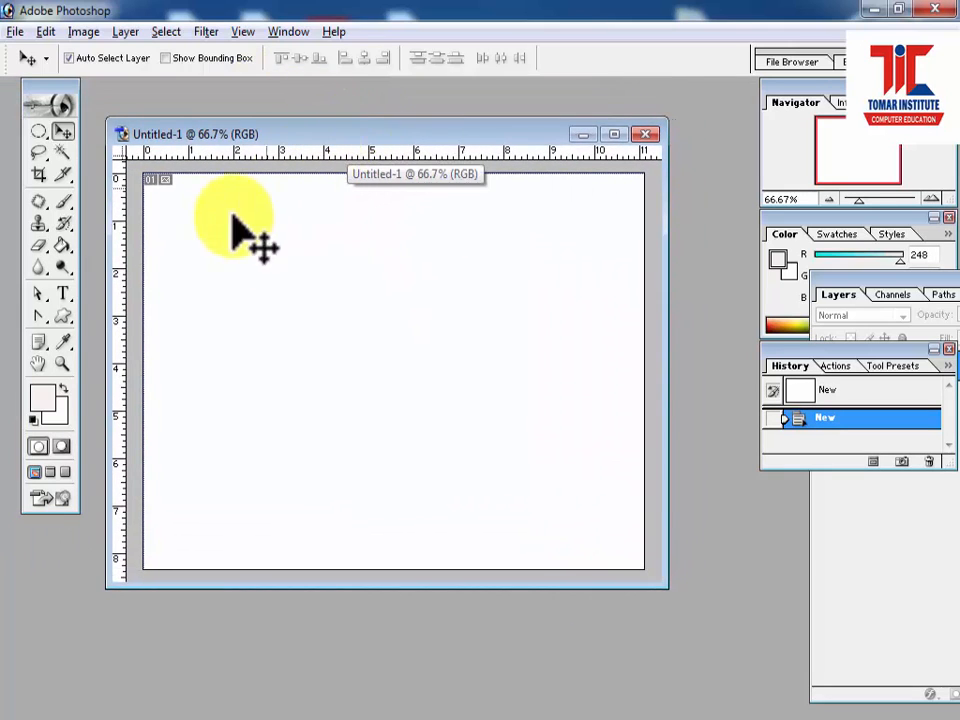
# Add the text "TOMAR" to the canvas in bright red, using the Miriam font at 60 pt
pyautogui.click(62, 293)
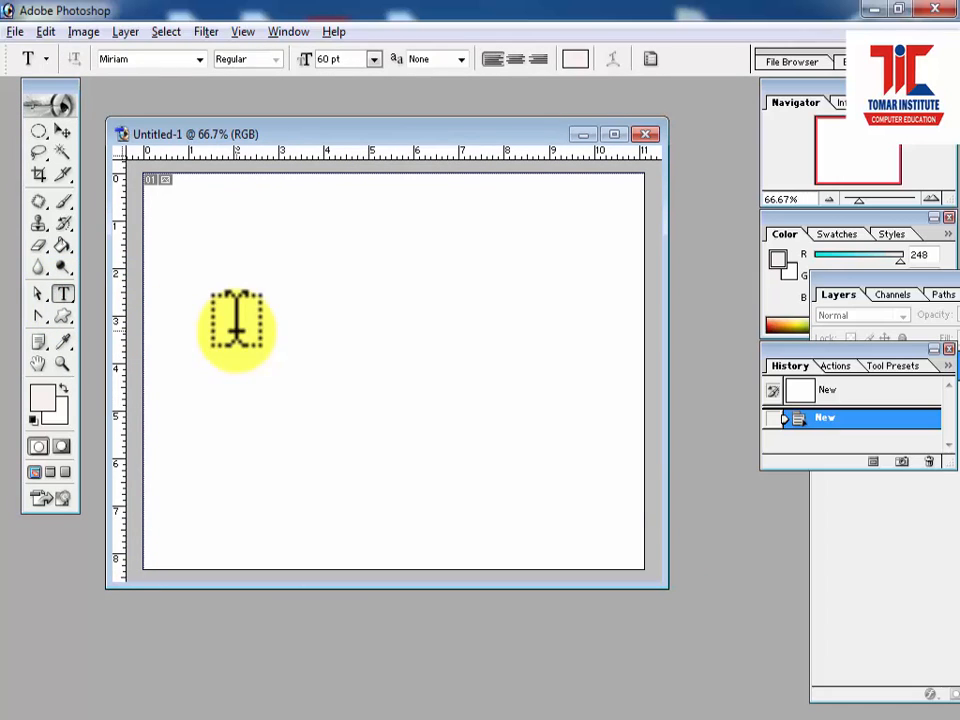
pyautogui.click(236, 330)
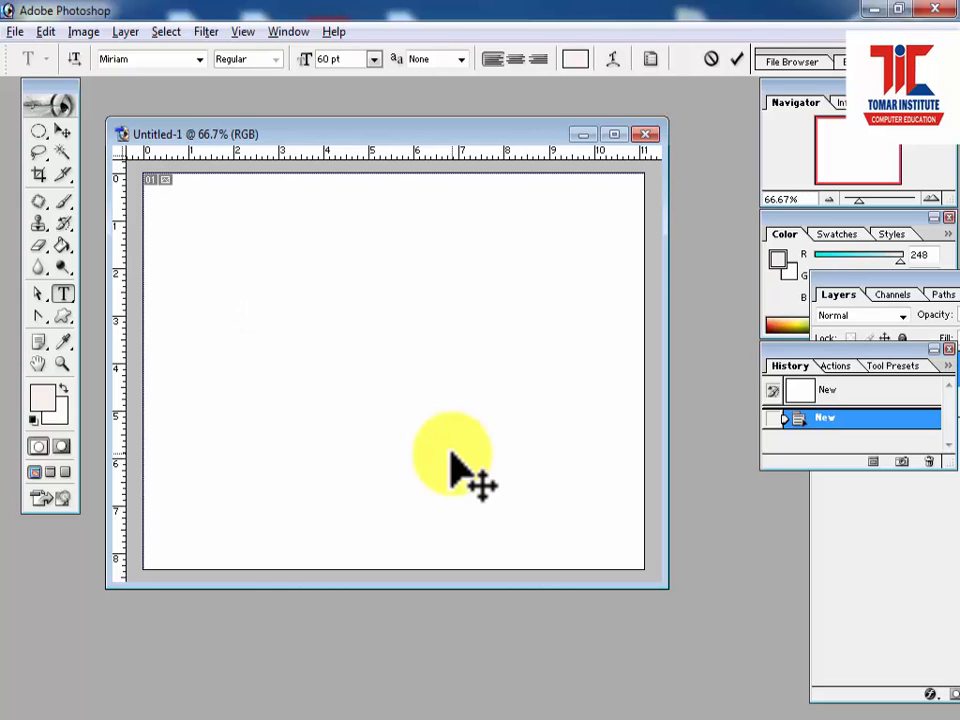
pyautogui.click(575, 59)
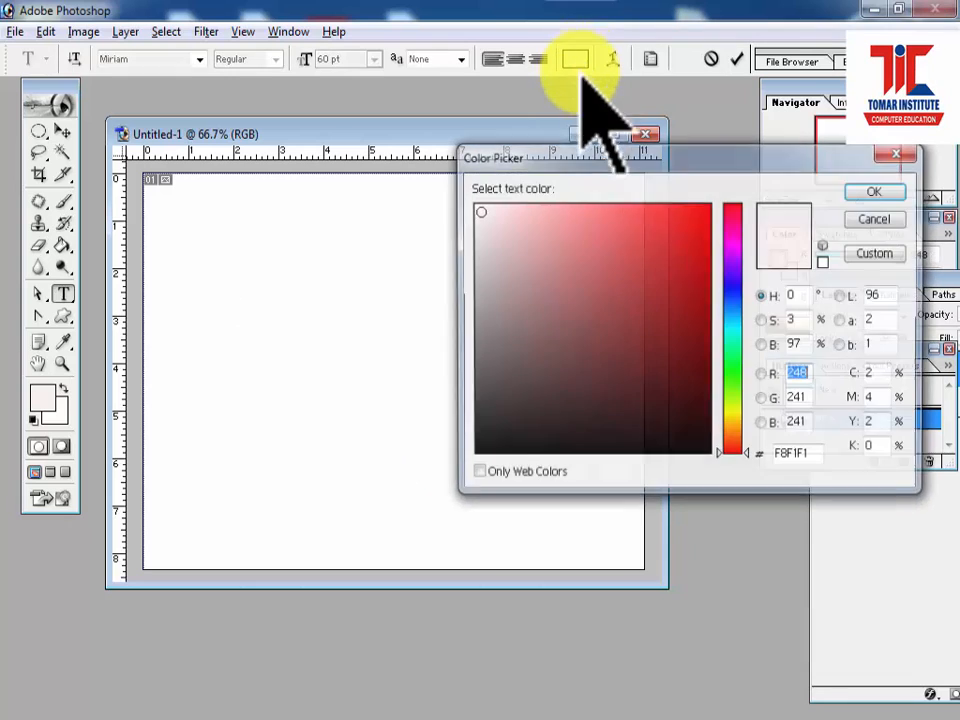
pyautogui.click(707, 211)
pyautogui.click(872, 192)
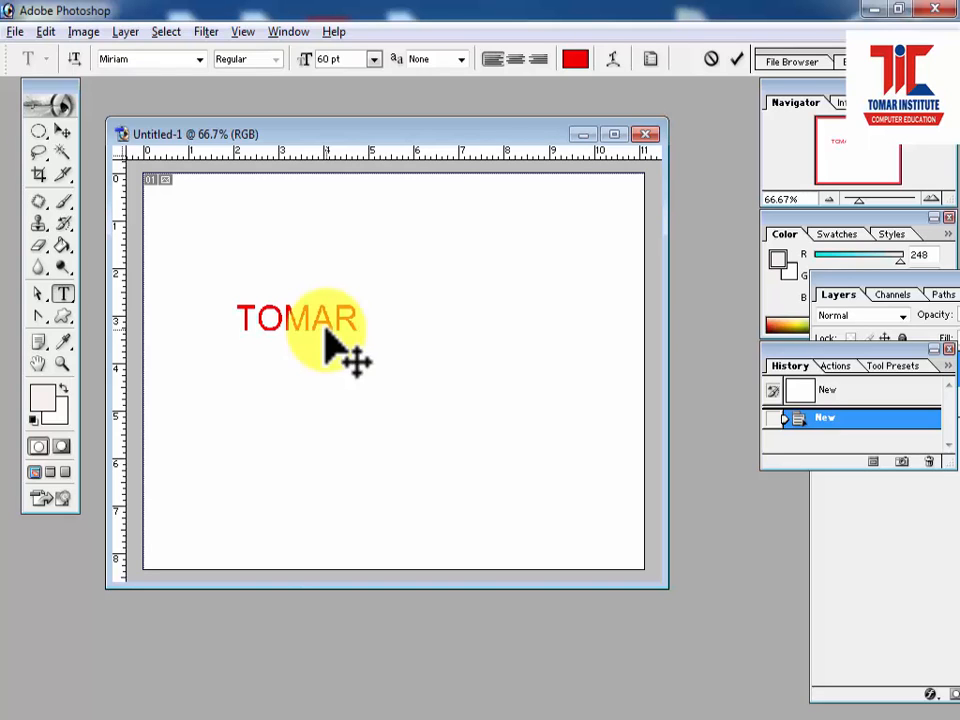
pyautogui.click(62, 131)
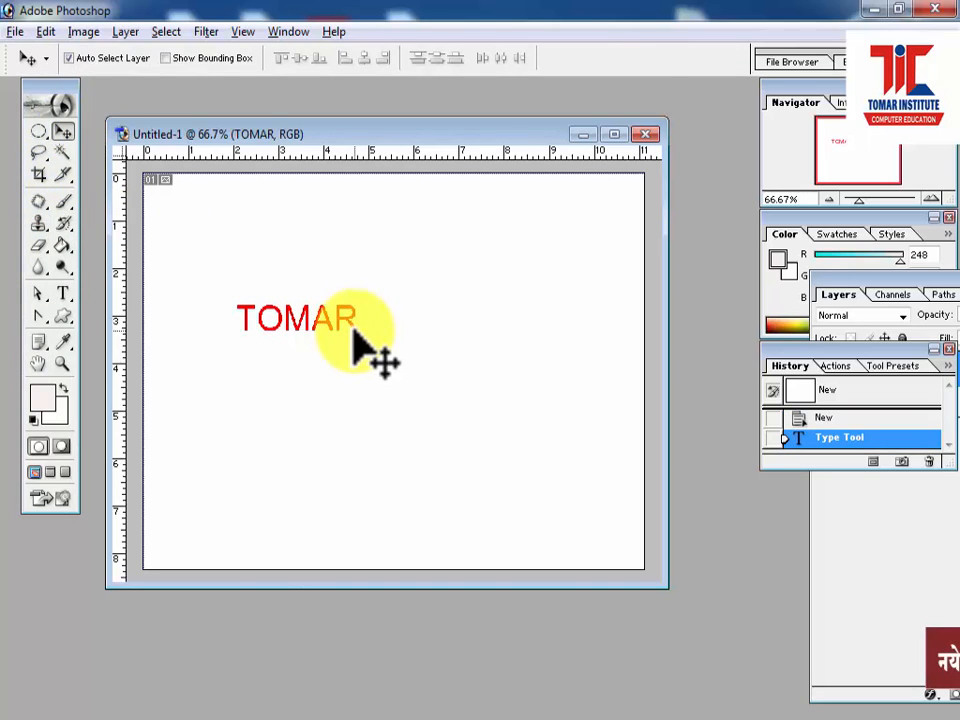
# Scale the TOMAR text with Free Transform to about 315% width and 358% height
pyautogui.moveTo(355, 340); pyautogui.dragTo(570, 411)
pyautogui.hotkey('ctrl', 't')
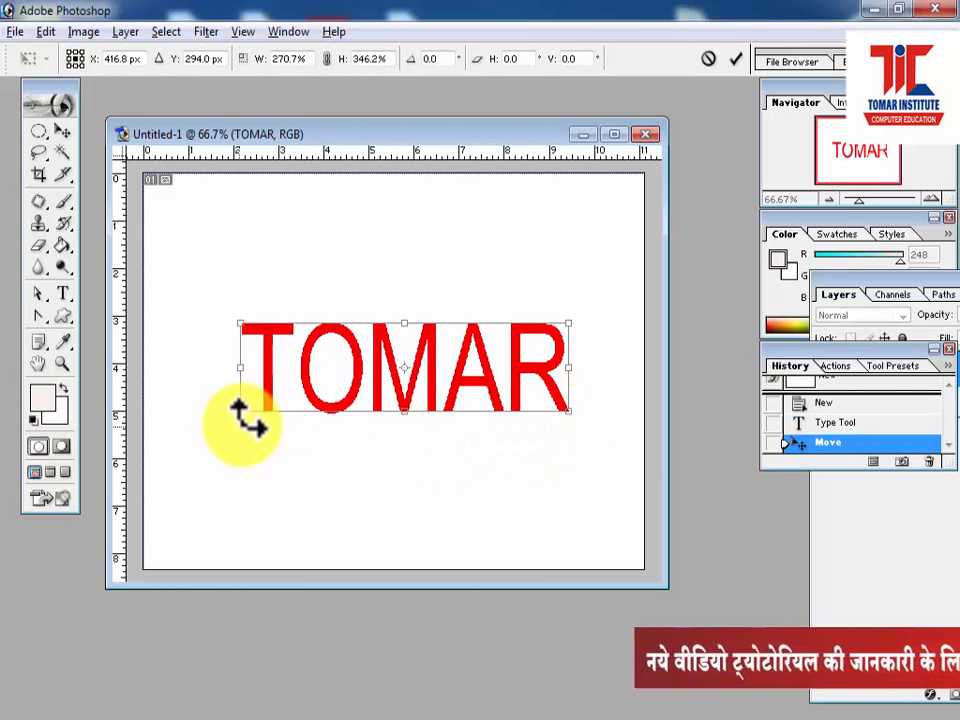
pyautogui.moveTo(240, 410); pyautogui.dragTo(188, 416)
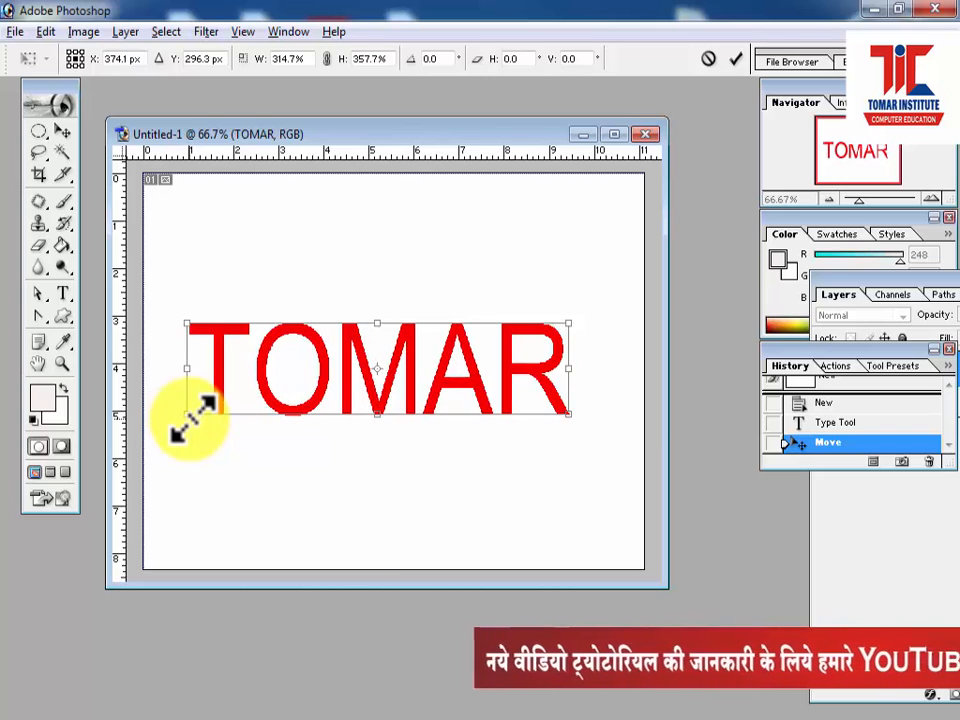
pyautogui.press('Return')
# Change the font of the whole TOMAR text to Impact
pyautogui.click(62, 293)
pyautogui.moveTo(207, 335); pyautogui.dragTo(545, 372)
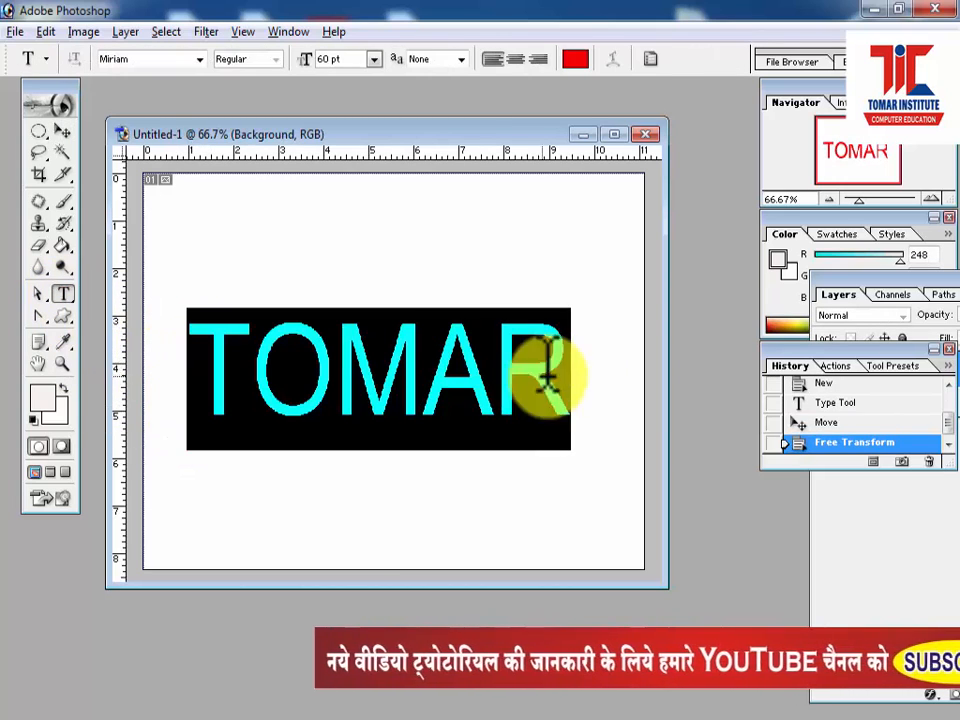
pyautogui.click(200, 59)
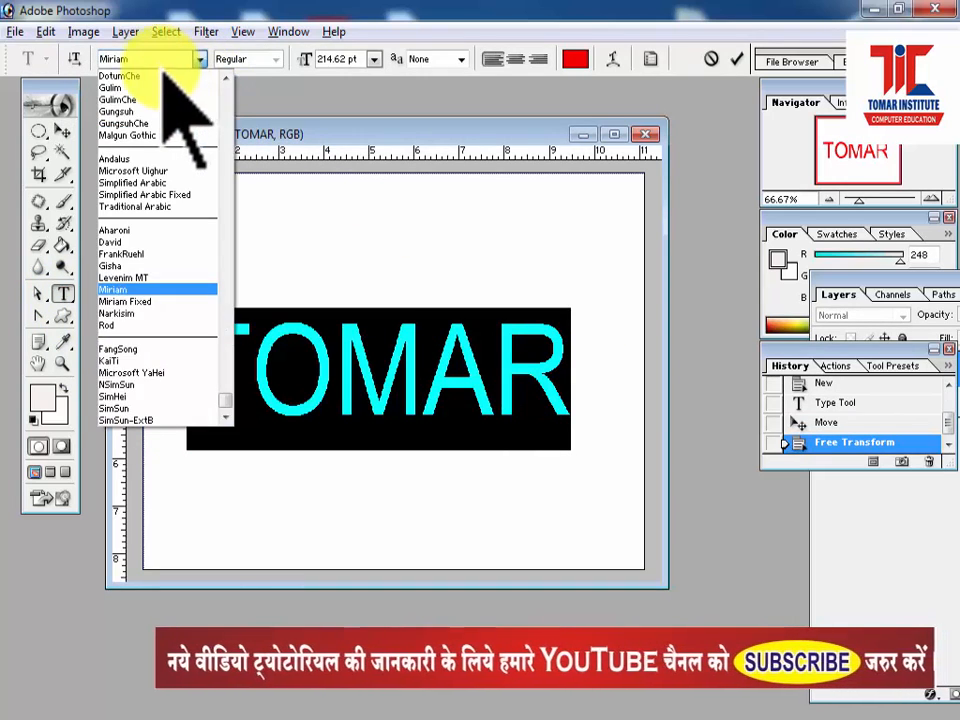
pyautogui.click(141, 60)
pyautogui.write('I')
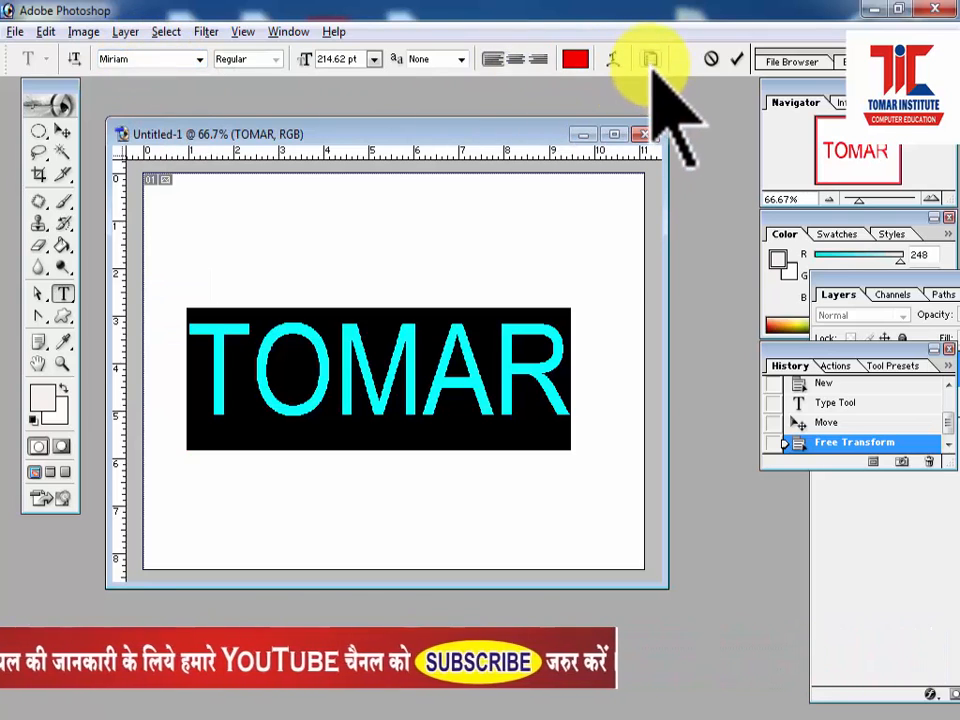
pyautogui.click(652, 62)
pyautogui.click(615, 124)
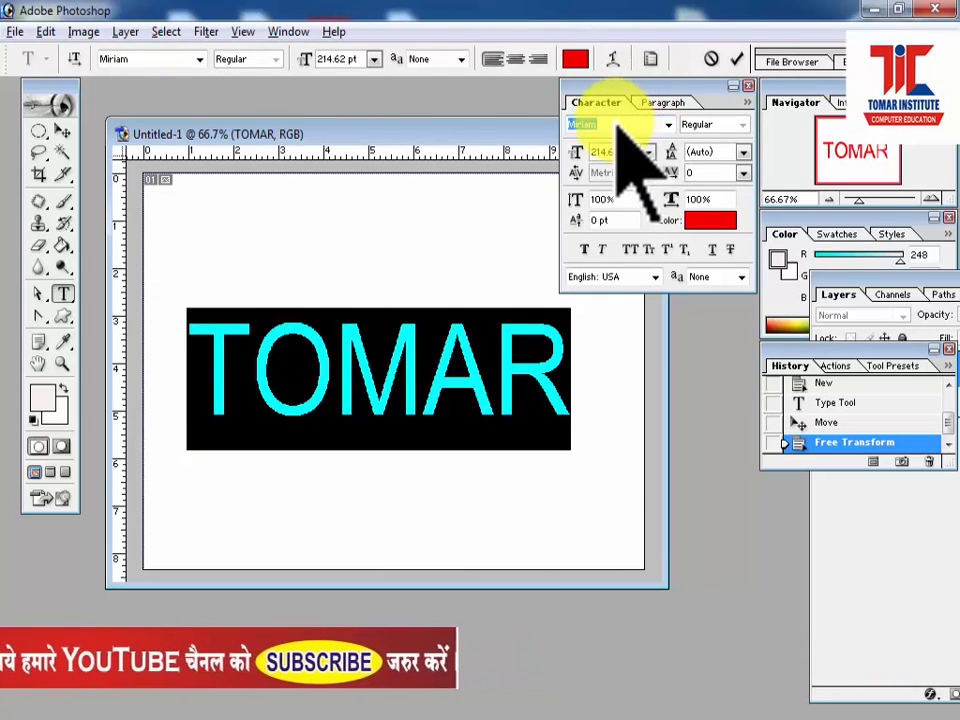
pyautogui.write('IT')
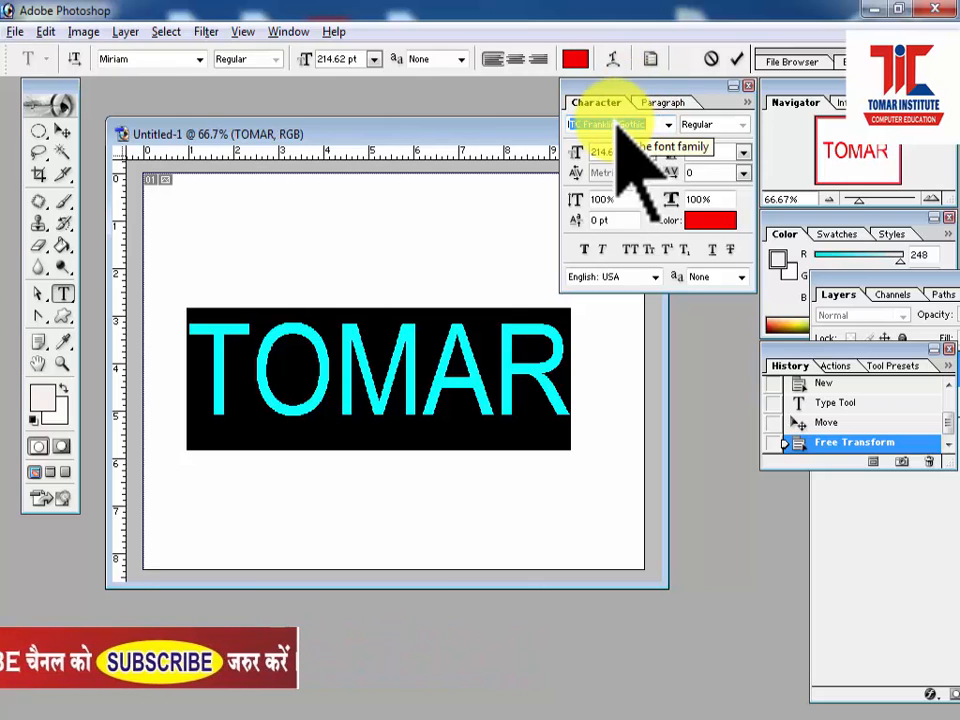
pyautogui.write('mpact')
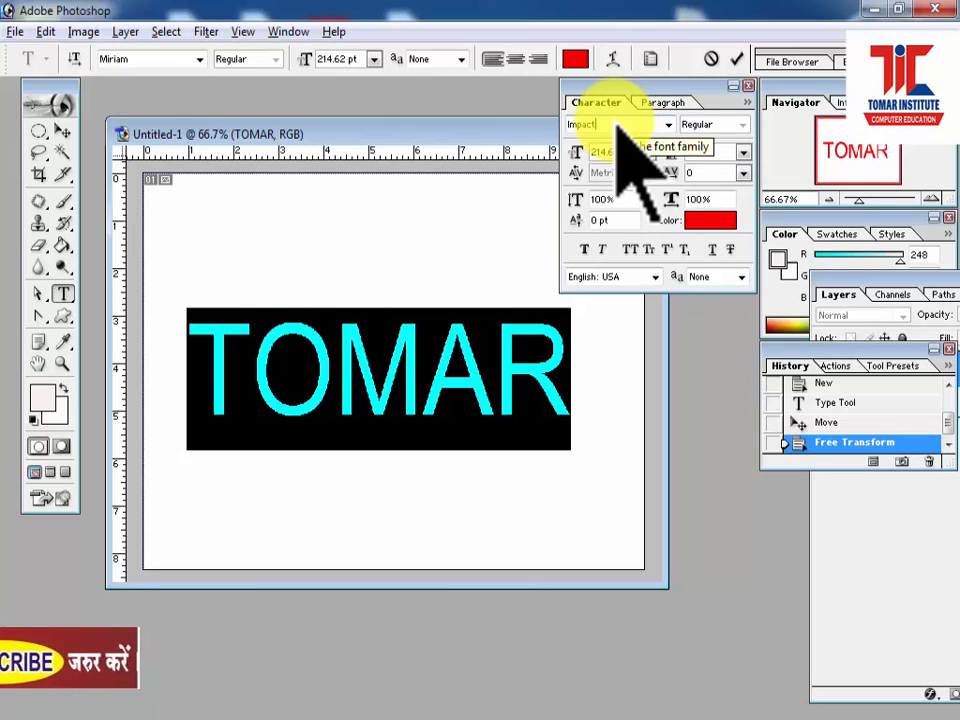
pyautogui.press('Return')
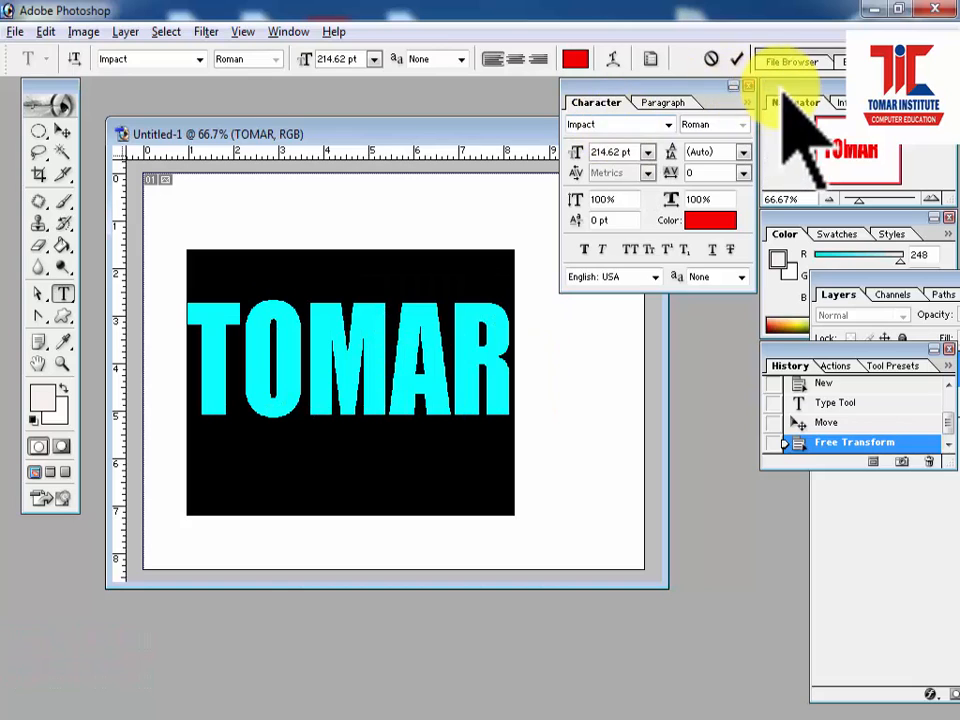
pyautogui.click(737, 59)
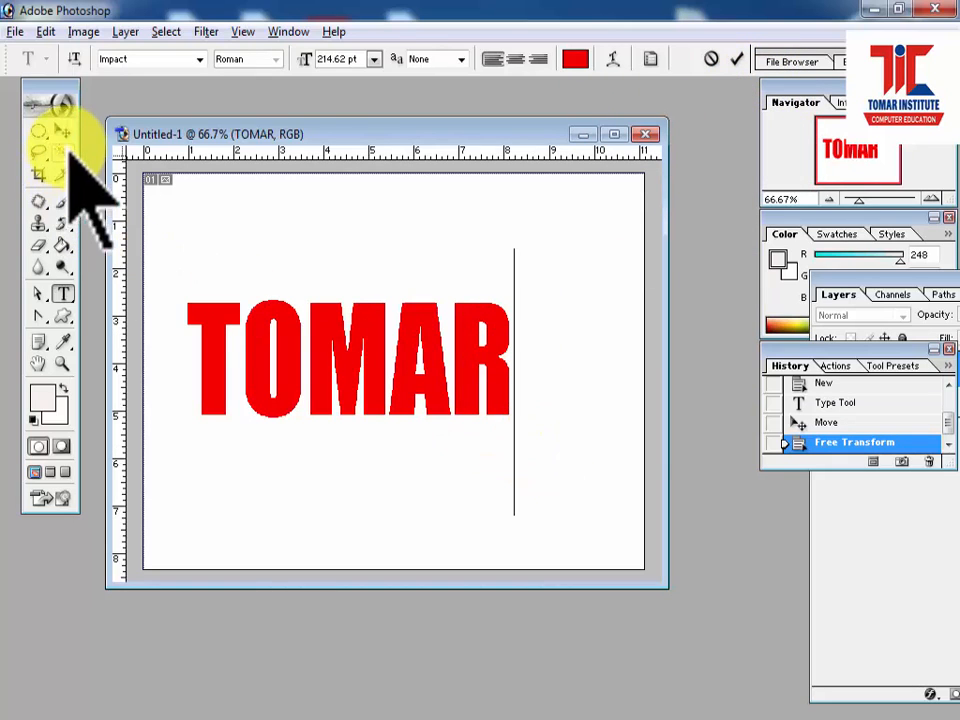
# Shift the TOMAR text slightly, and use Free Transform to make it wider and a little shorter
pyautogui.click(63, 131)
pyautogui.moveTo(441, 408); pyautogui.dragTo(446, 405)
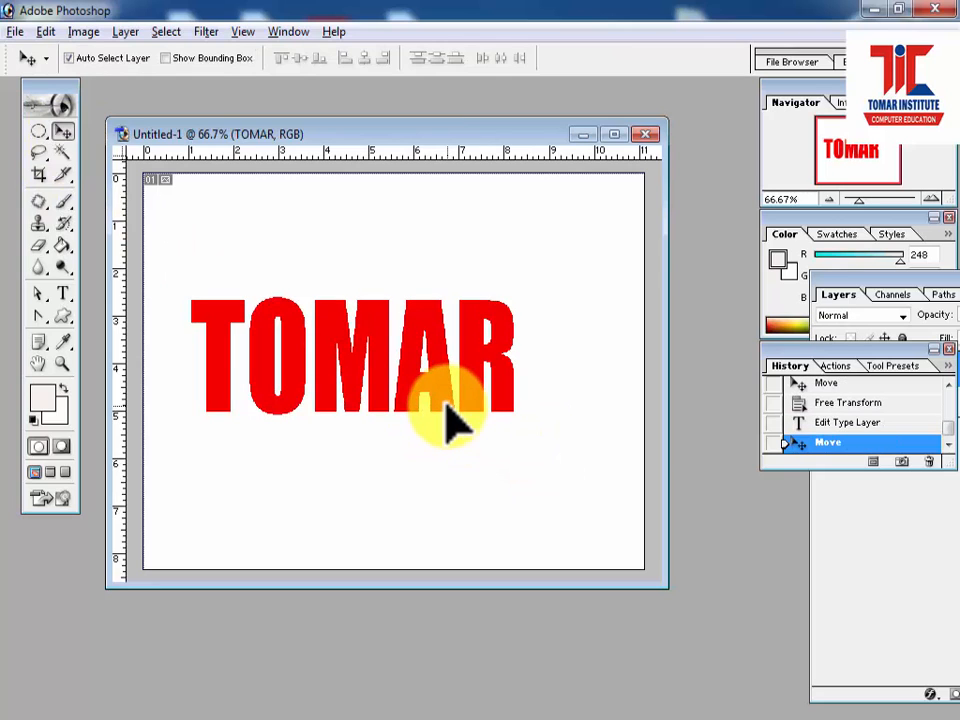
pyautogui.hotkey('ctrl', 't')
pyautogui.moveTo(512, 411); pyautogui.dragTo(553, 386)
pyautogui.press('Return')
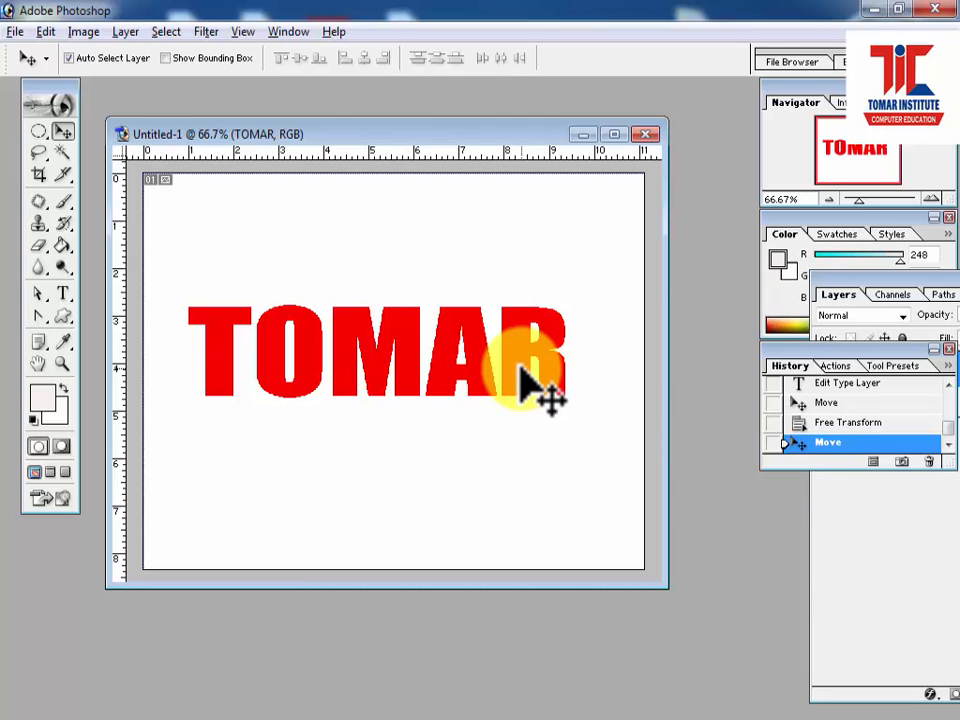
# Show the Styles palette, move it beside the canvas and enlarge it until all style presets are visible
pyautogui.click(288, 32)
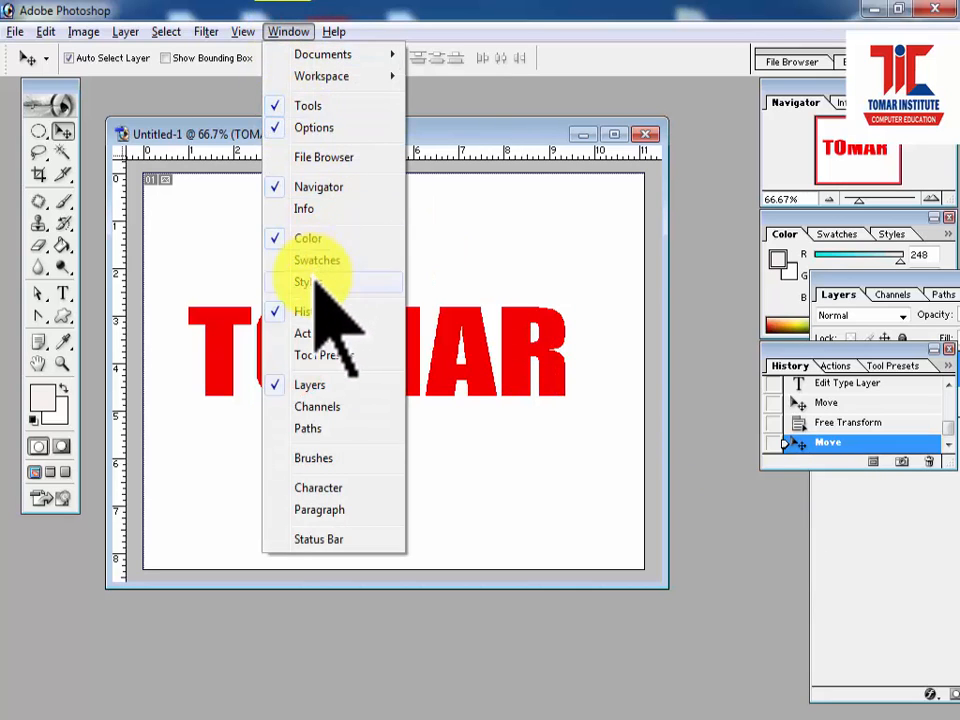
pyautogui.click(305, 282)
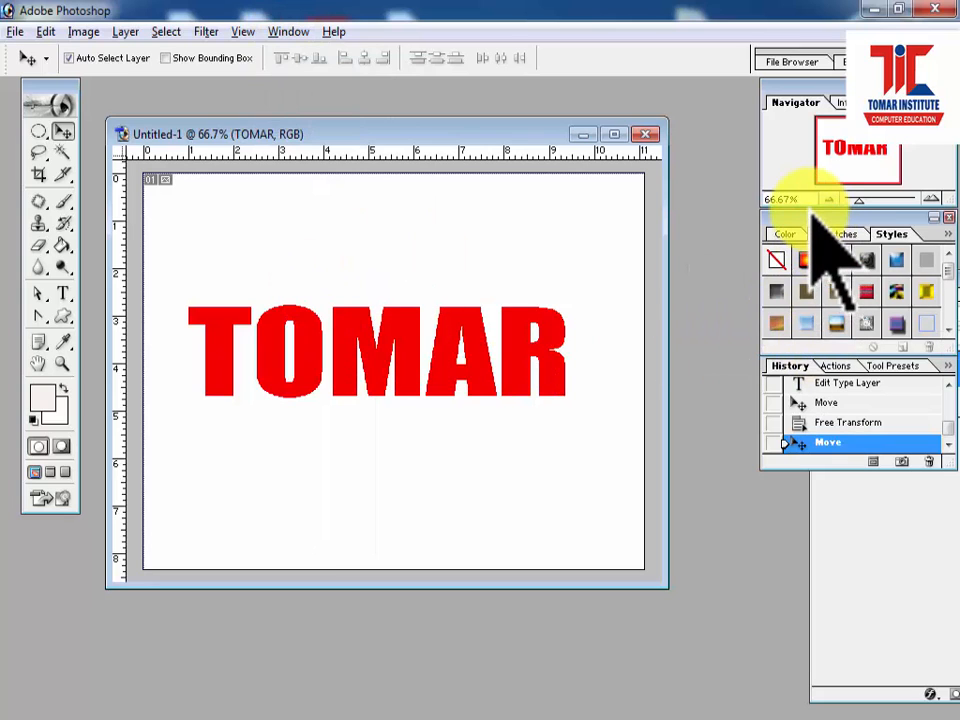
pyautogui.moveTo(816, 214); pyautogui.dragTo(633, 214)
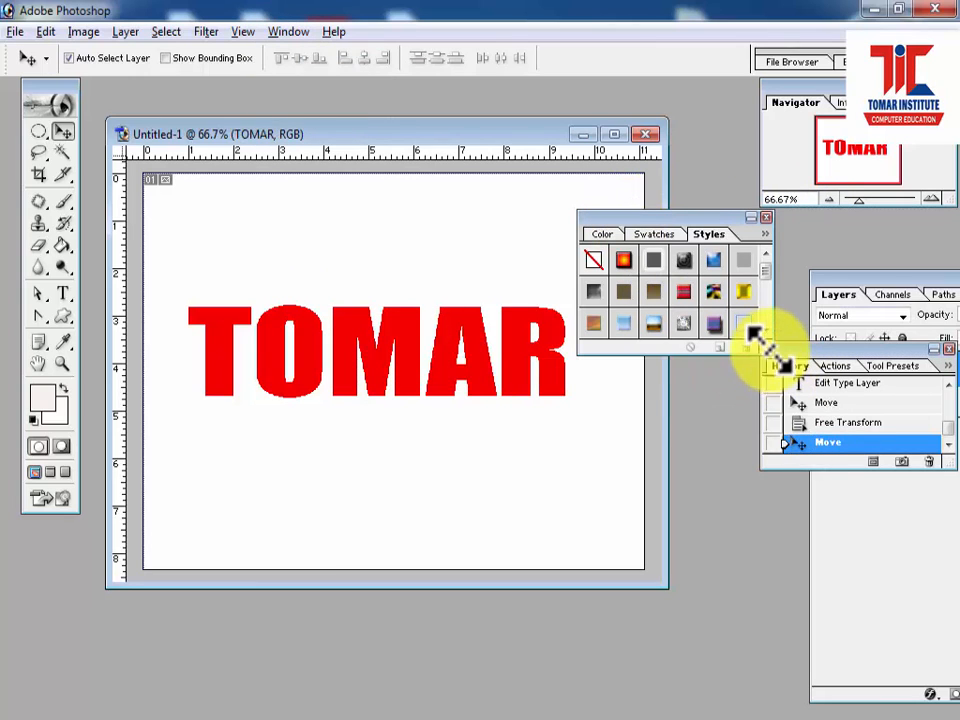
pyautogui.moveTo(757, 340); pyautogui.dragTo(784, 594)
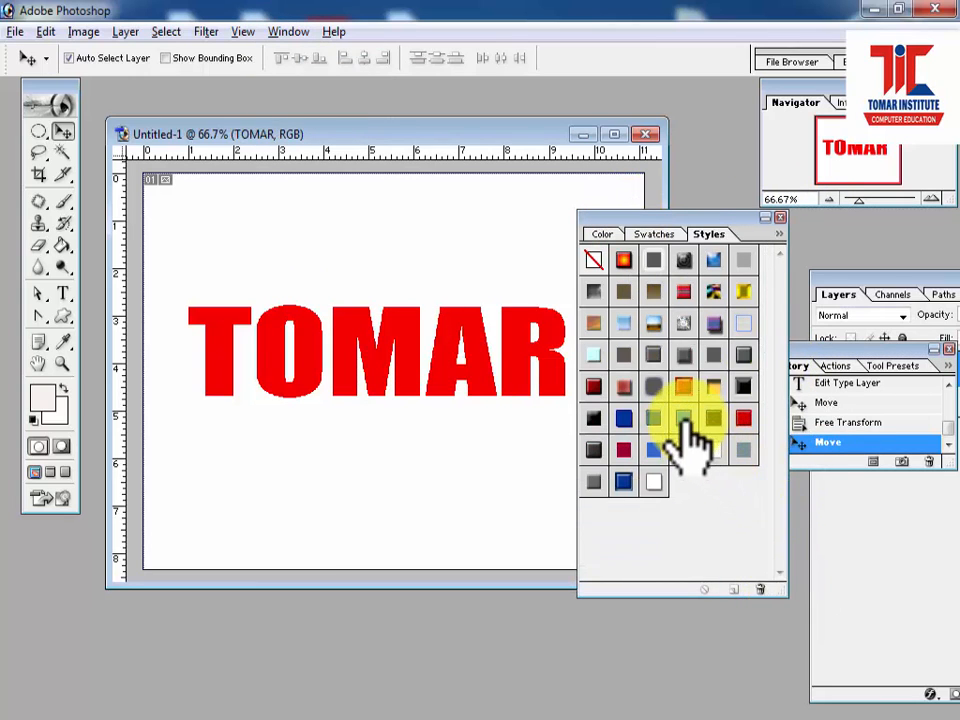
# Try several different style presets on the TOMAR text layer
pyautogui.click(685, 420)
pyautogui.click(622, 386)
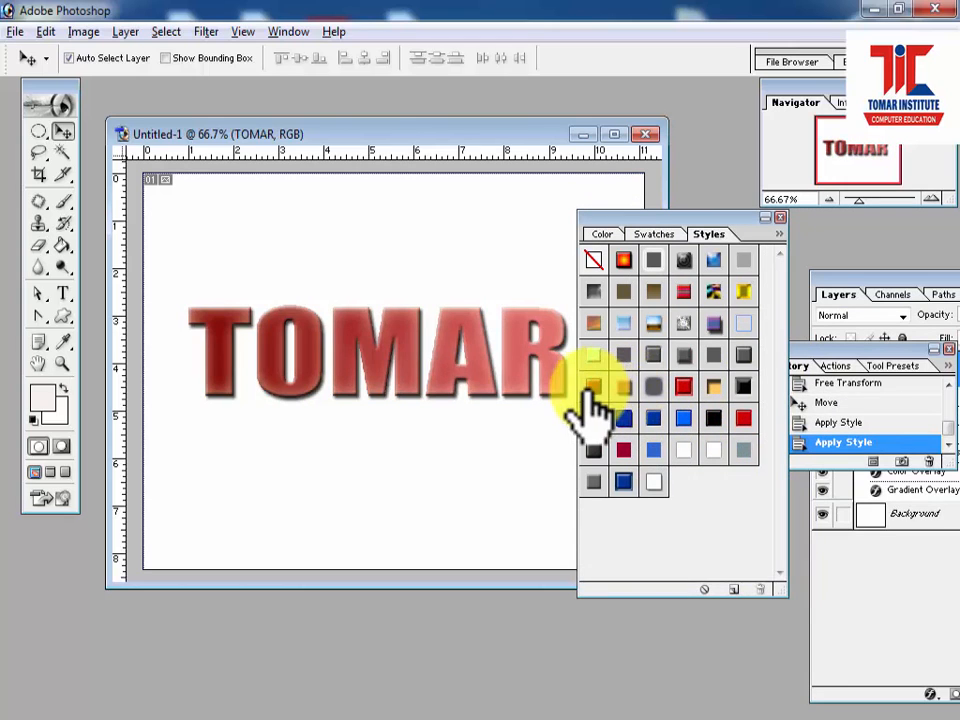
pyautogui.click(590, 388)
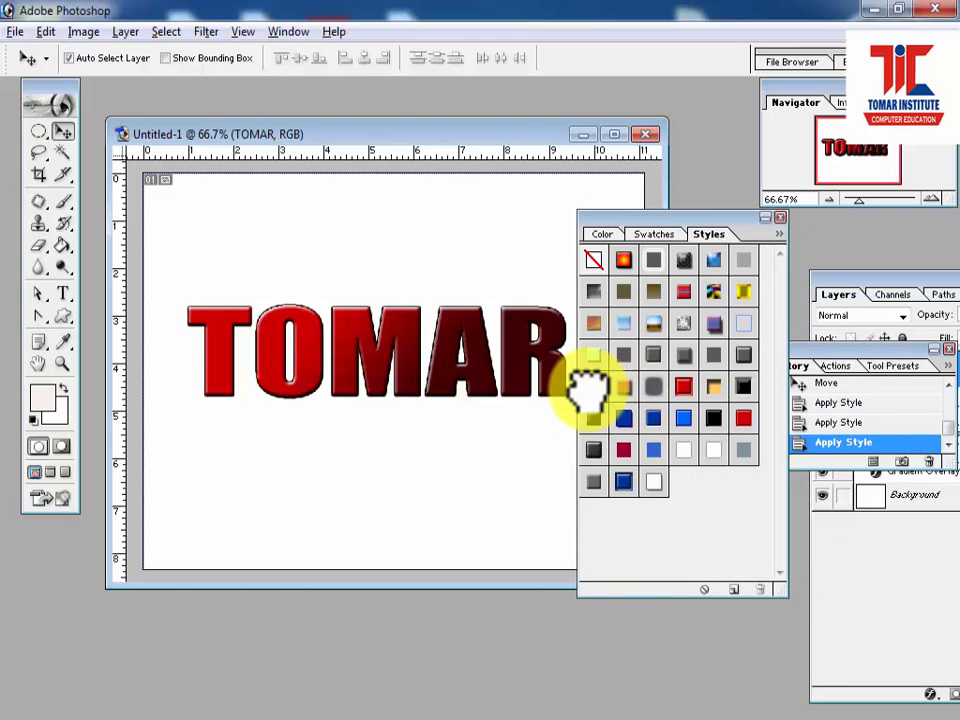
pyautogui.click(715, 356)
pyautogui.click(713, 326)
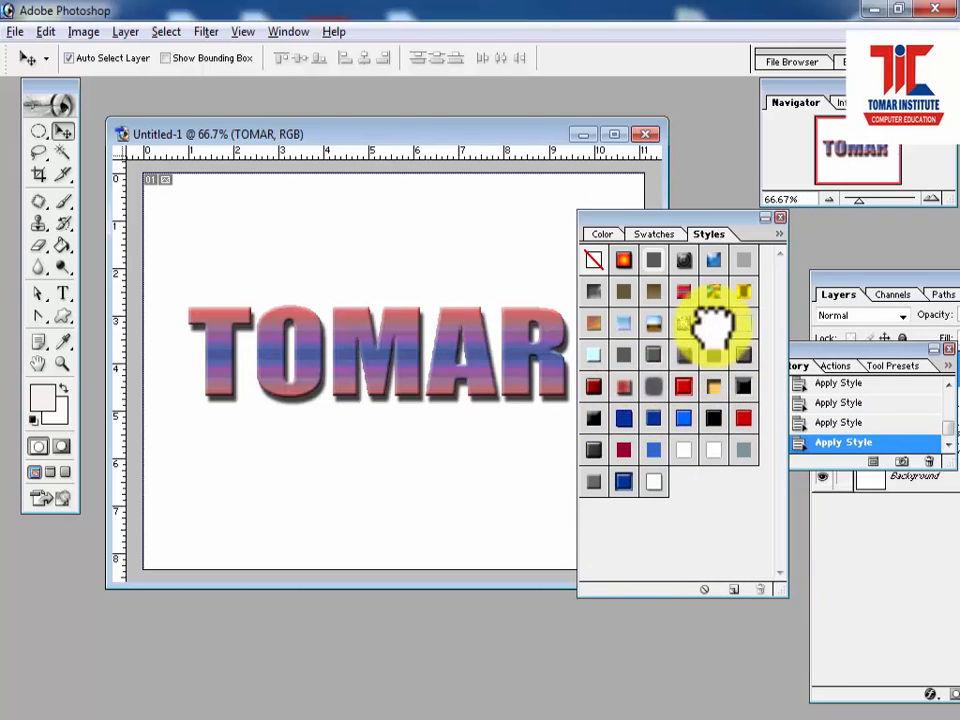
# Apply the solid red bevelled style preset to the TOMAR text and close the Styles palette
pyautogui.click(743, 425)
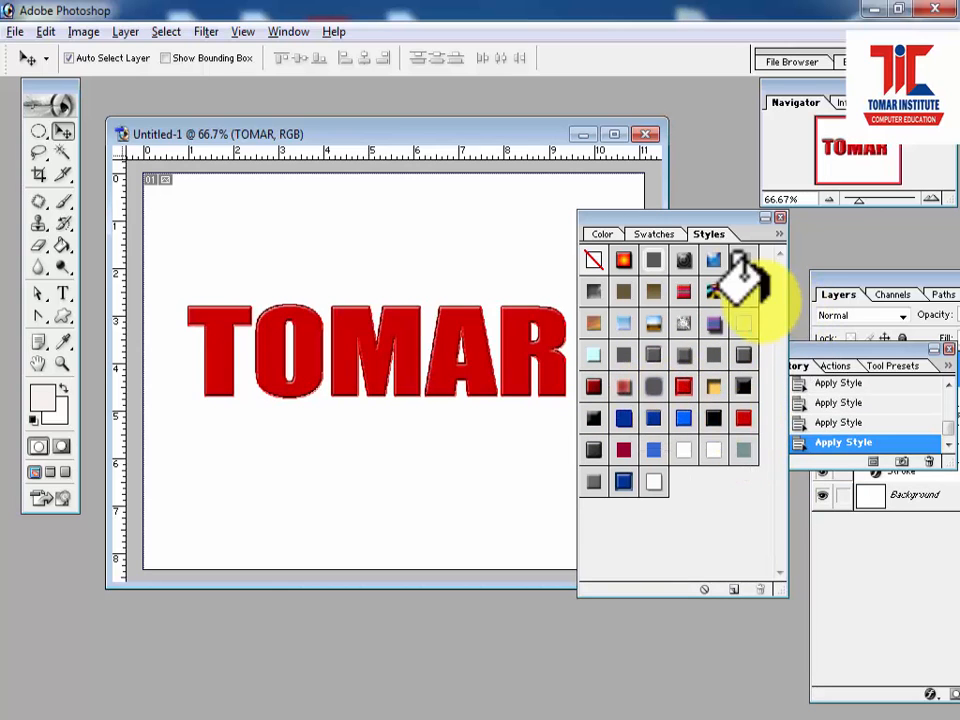
pyautogui.moveTo(699, 222); pyautogui.dragTo(719, 169)
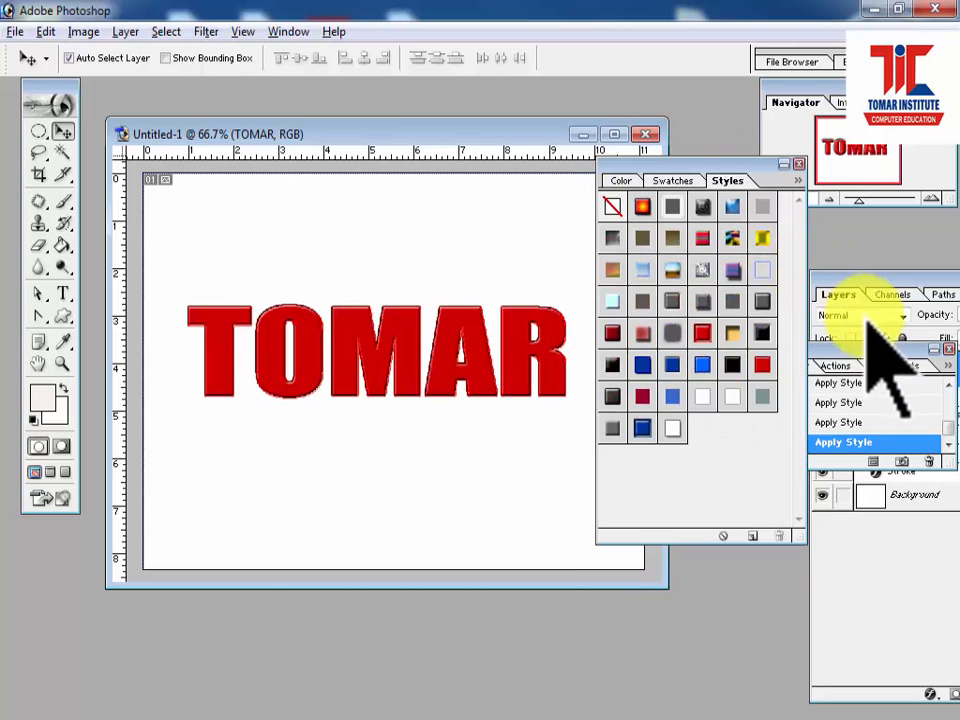
pyautogui.click(799, 163)
# With the History palette closed and the Layers palette moved fully into view, add an empty layer above the TOMAR text layer
pyautogui.moveTo(920, 359); pyautogui.dragTo(730, 250)
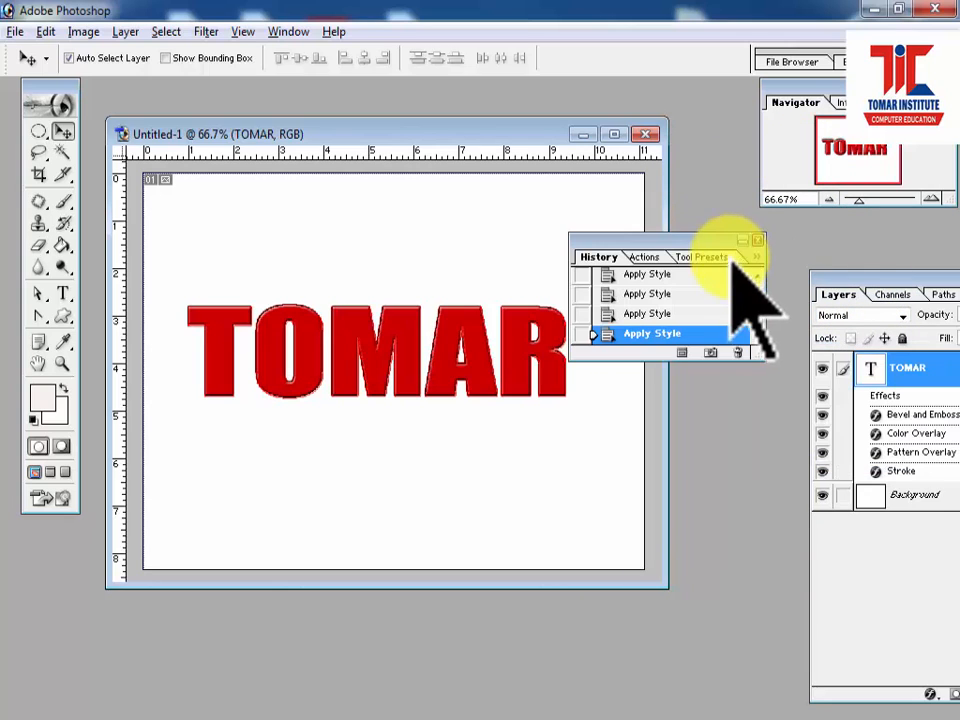
pyautogui.click(757, 242)
pyautogui.moveTo(850, 278); pyautogui.dragTo(625, 196)
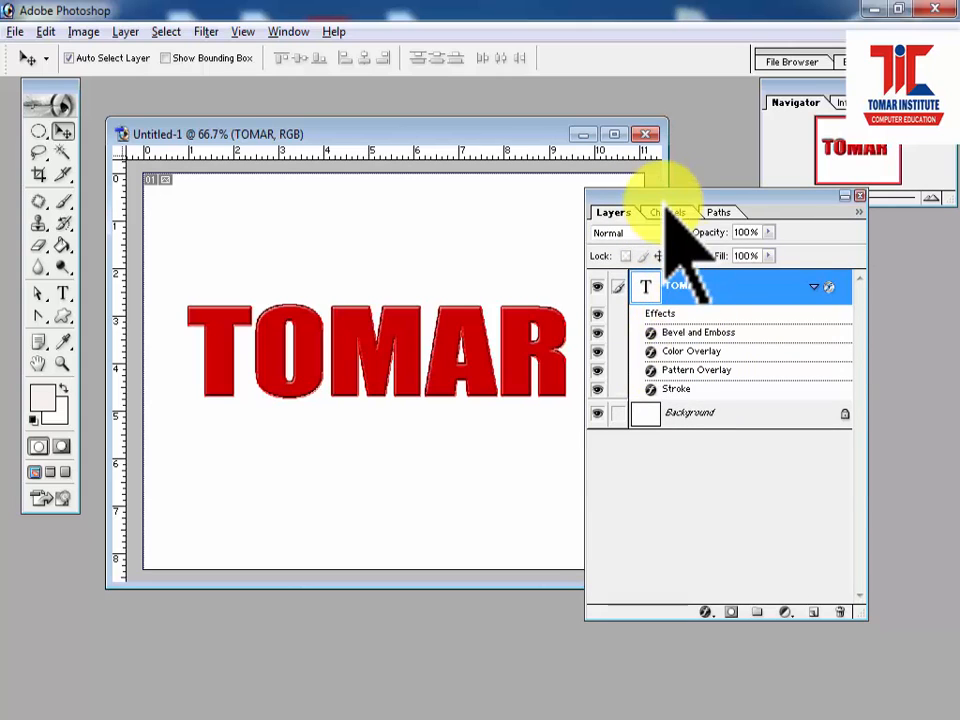
pyautogui.moveTo(663, 199); pyautogui.dragTo(698, 221)
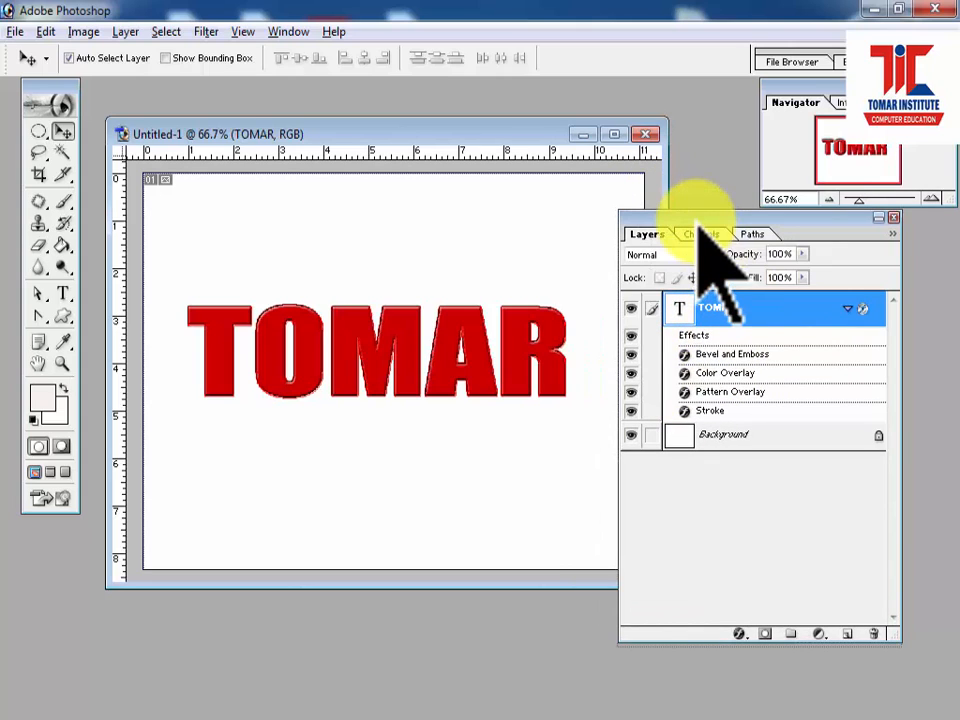
pyautogui.click(847, 635)
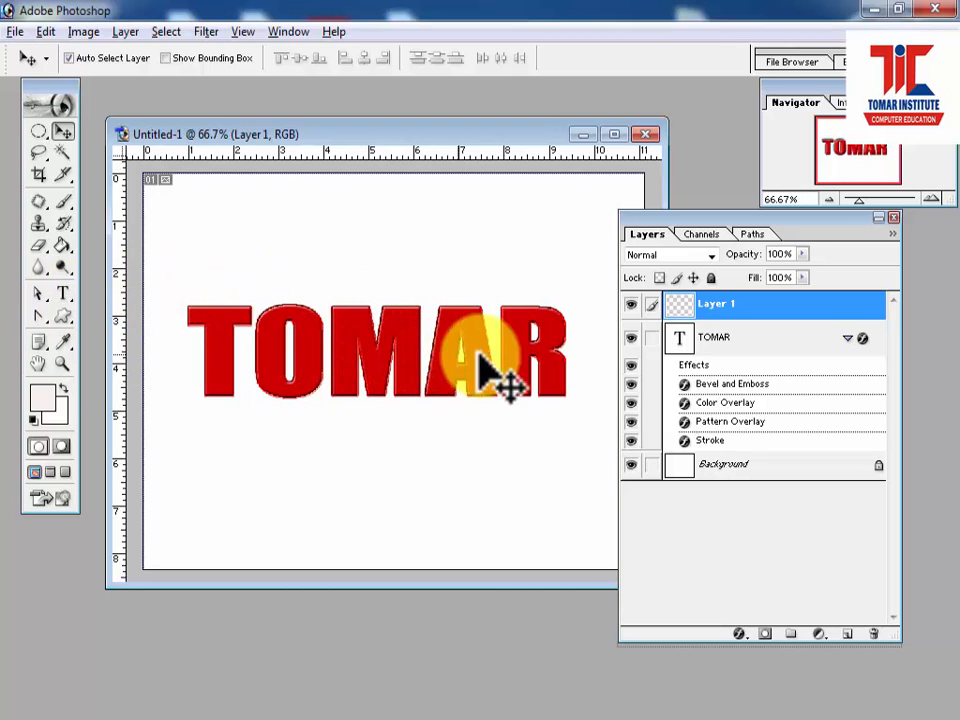
# Hide the TOMAR layer and enter the text INSTITUTE in red Impact on the empty layer above it
pyautogui.click(631, 338)
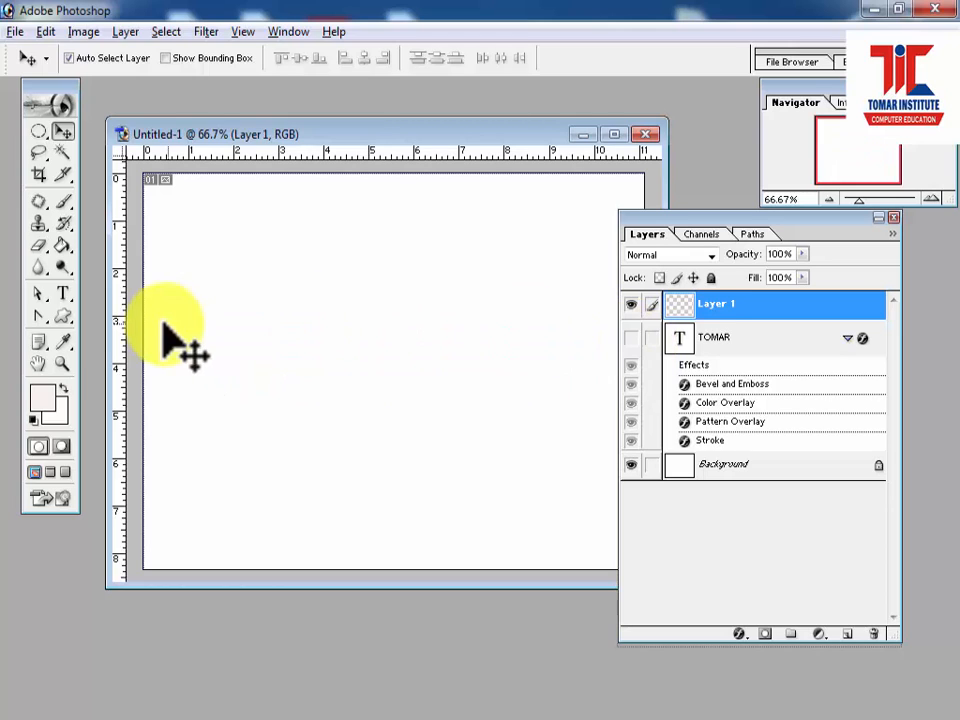
pyautogui.click(62, 293)
pyautogui.click(213, 322)
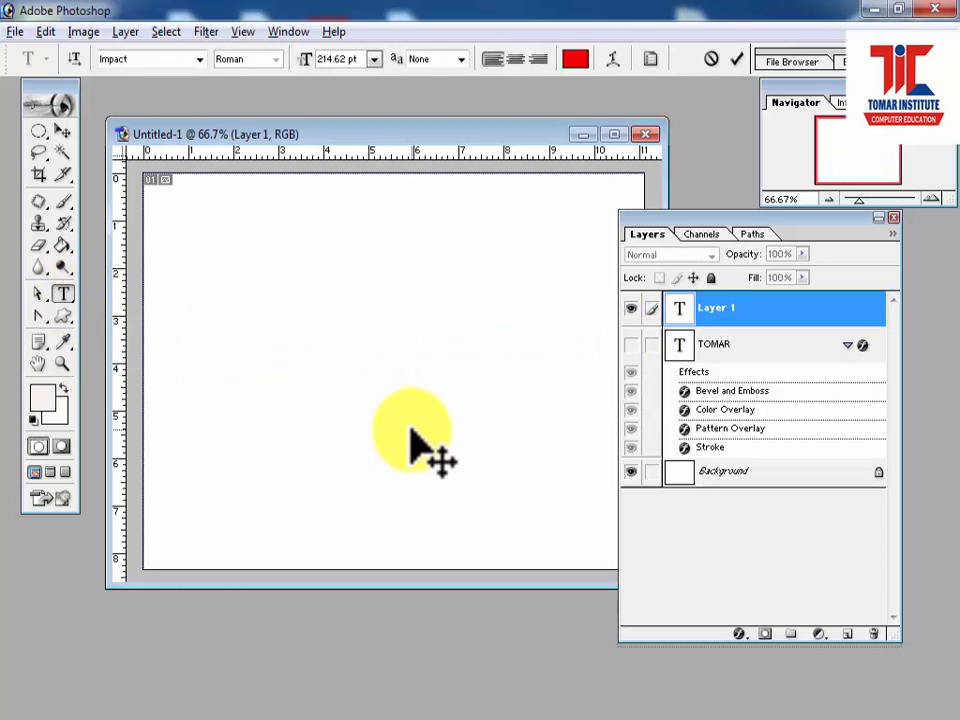
pyautogui.write('I')
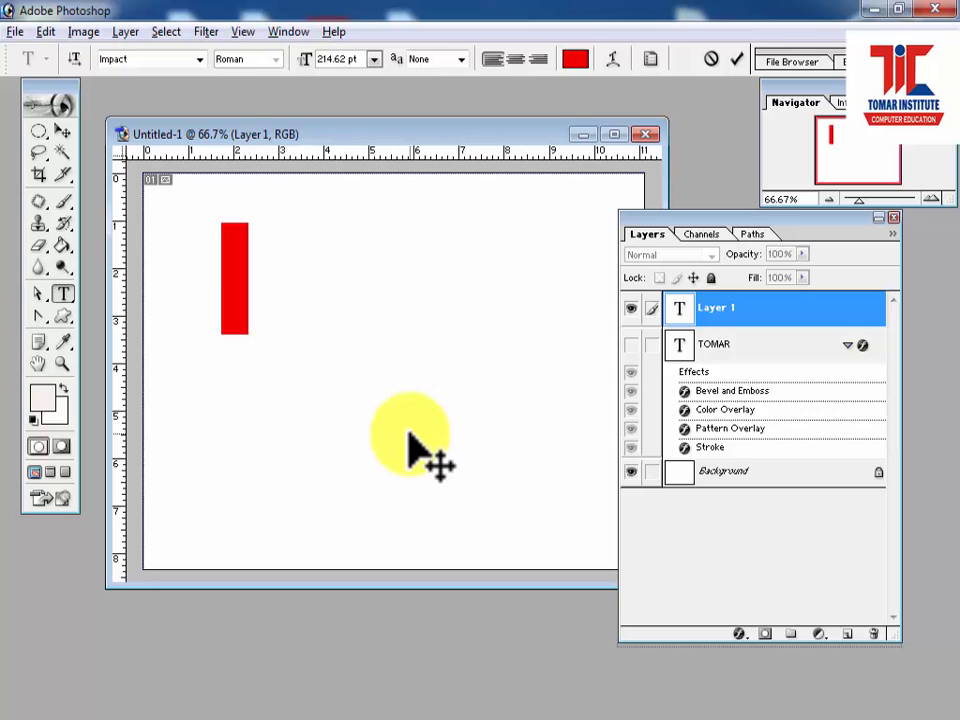
pyautogui.write('NSTITU')
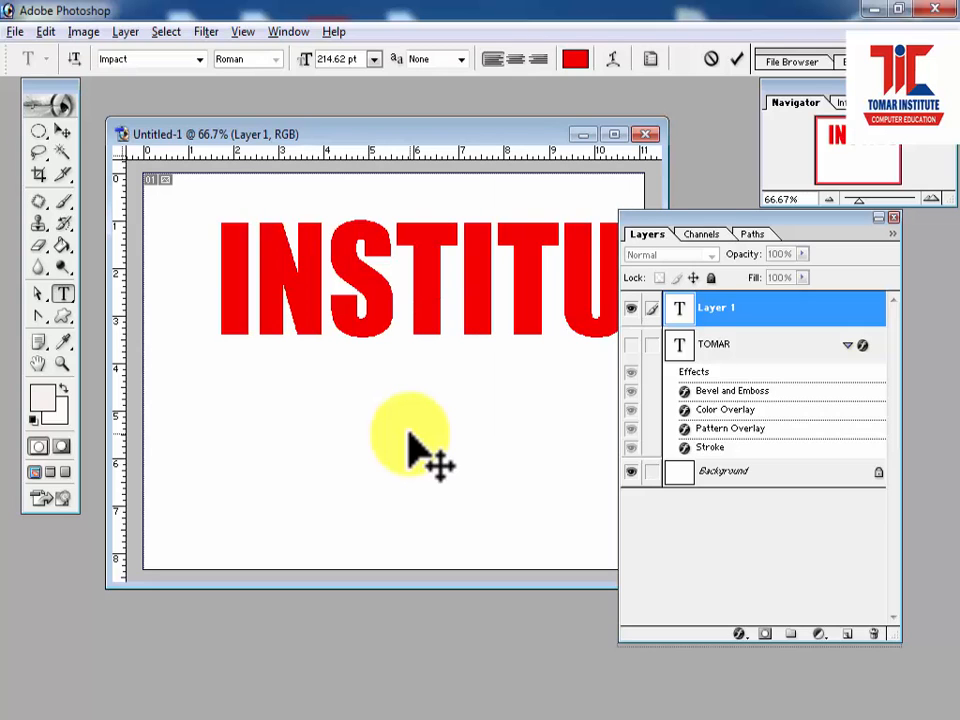
# Move the INSTITUTE text to mid-canvas and scale it down to about 9 ruler units wide so it fits the canvas
pyautogui.click(62, 131)
pyautogui.moveTo(230, 271); pyautogui.dragTo(213, 347)
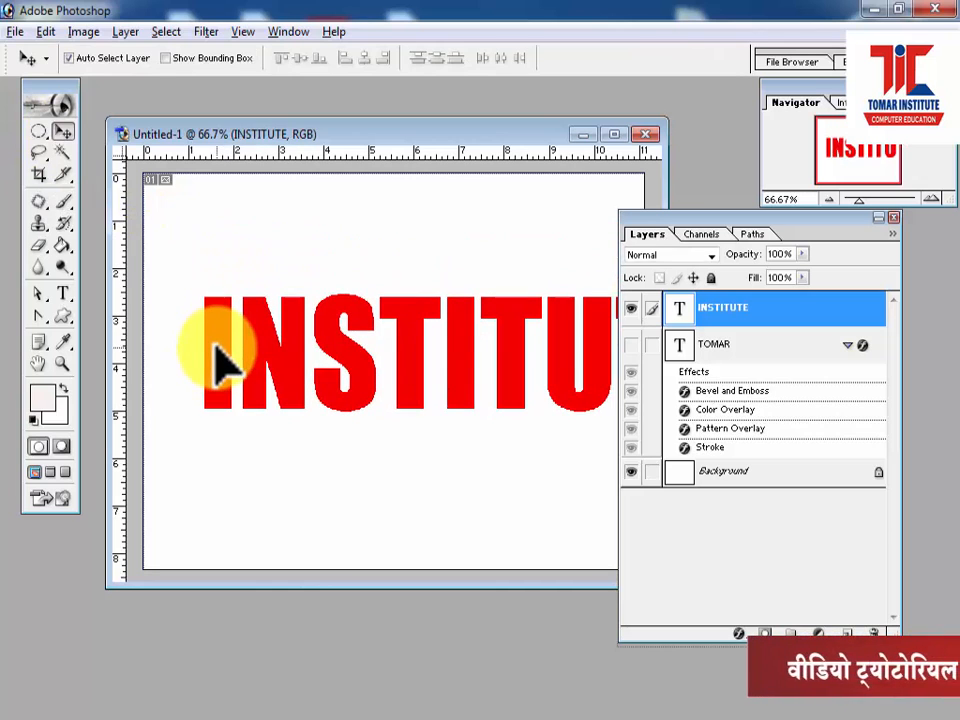
pyautogui.hotkey('ctrl', 't')
pyautogui.moveTo(197, 408); pyautogui.dragTo(322, 364)
pyautogui.moveTo(450, 354); pyautogui.dragTo(317, 368)
pyautogui.press('Return')
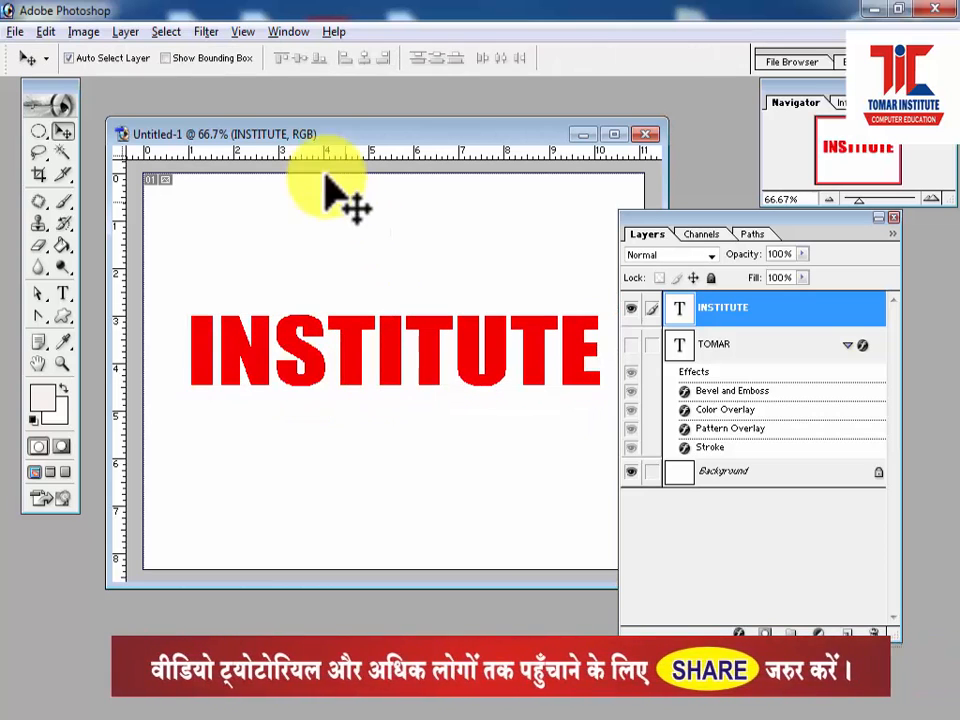
# Show the Styles palette, apply the dark blue bevelled preset with an outline to the INSTITUTE text, and close the palette
pyautogui.click(288, 31)
pyautogui.click(316, 284)
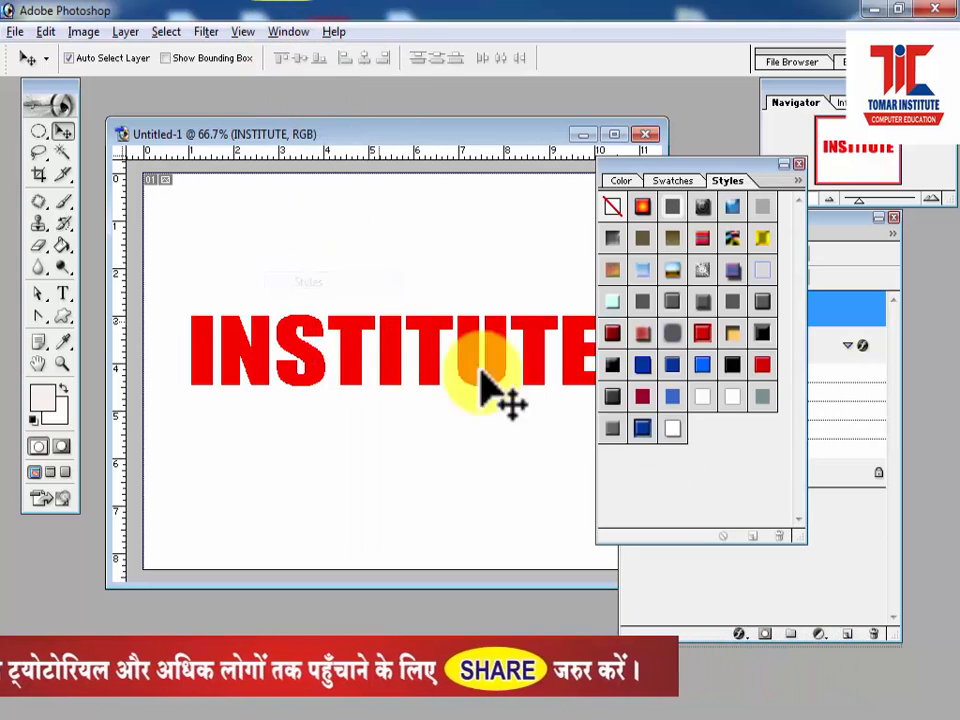
pyautogui.click(642, 396)
pyautogui.click(642, 428)
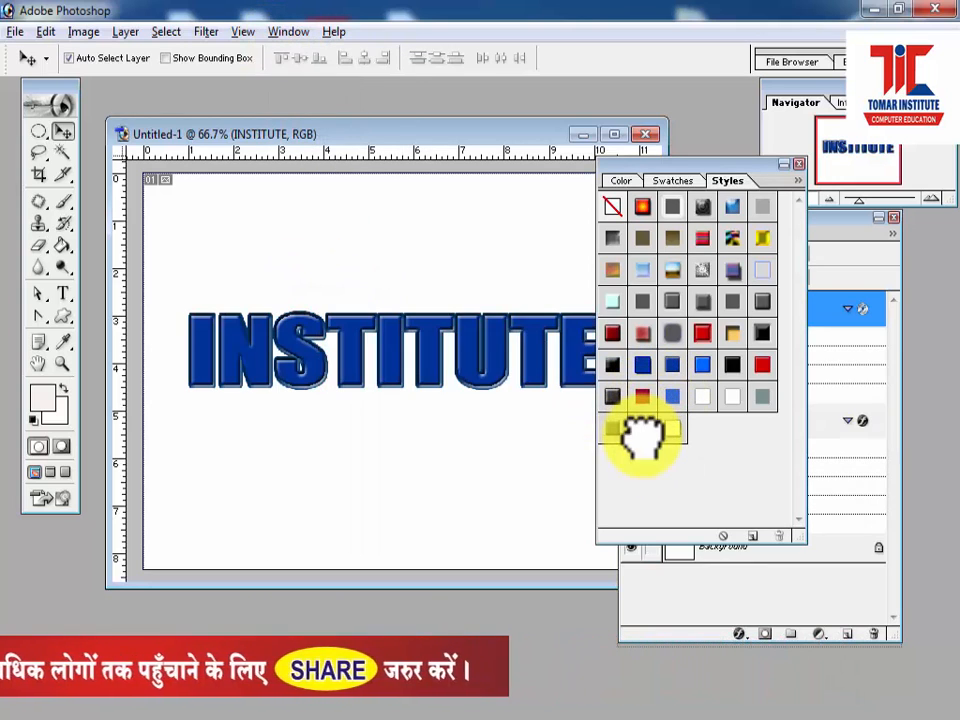
pyautogui.click(798, 164)
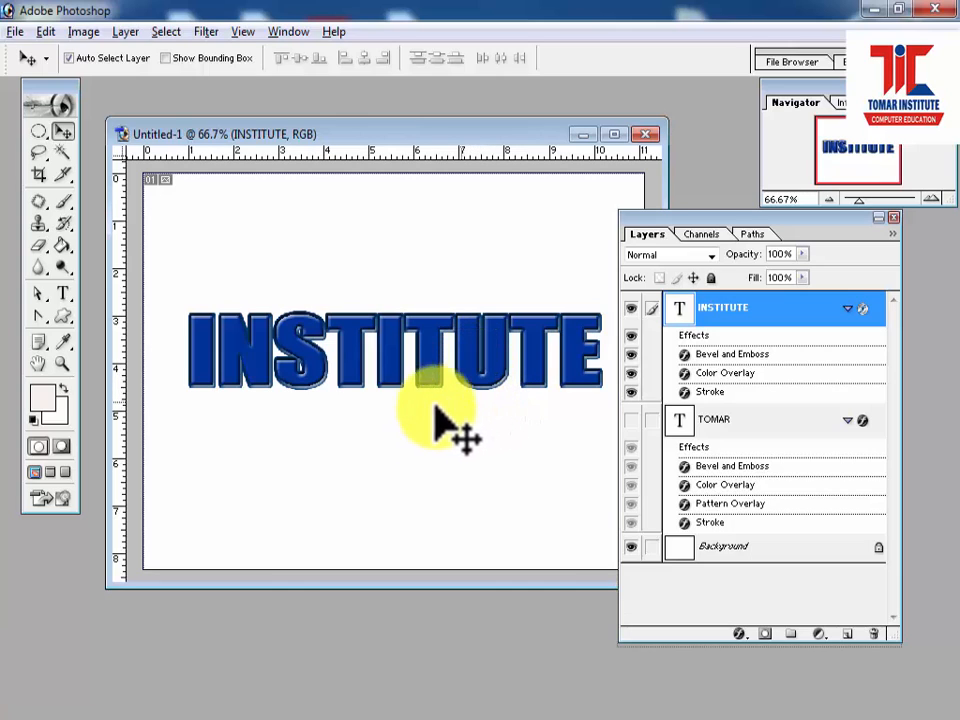
# Switch the document to ImageReady and show the Rollovers palette, with the Animation palette moved below the lettering
pyautogui.click(62, 499)
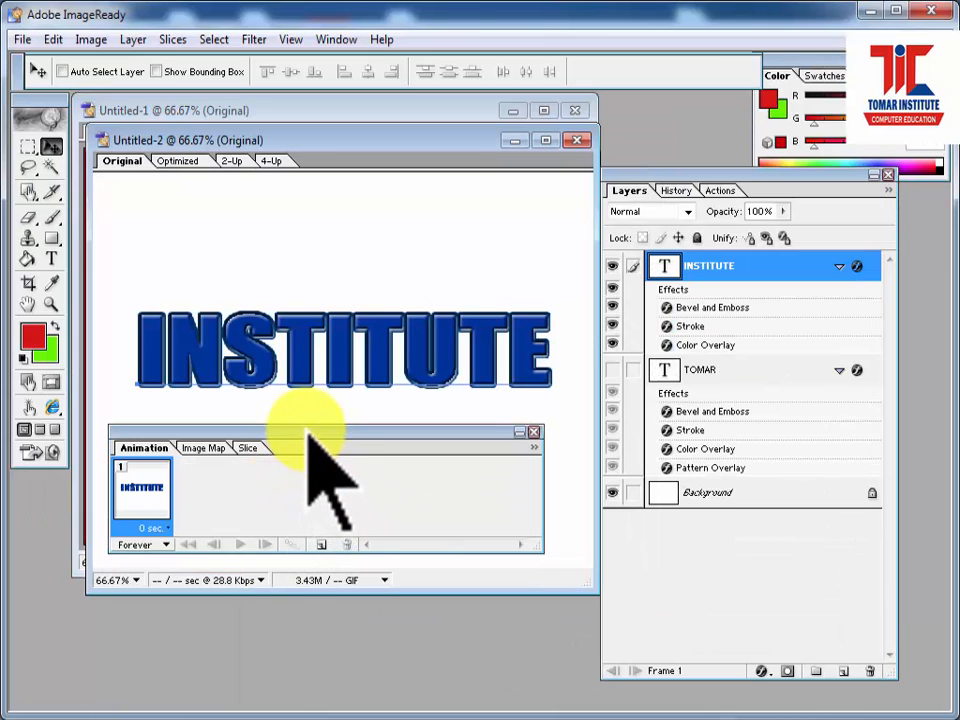
pyautogui.moveTo(306, 431); pyautogui.dragTo(231, 526)
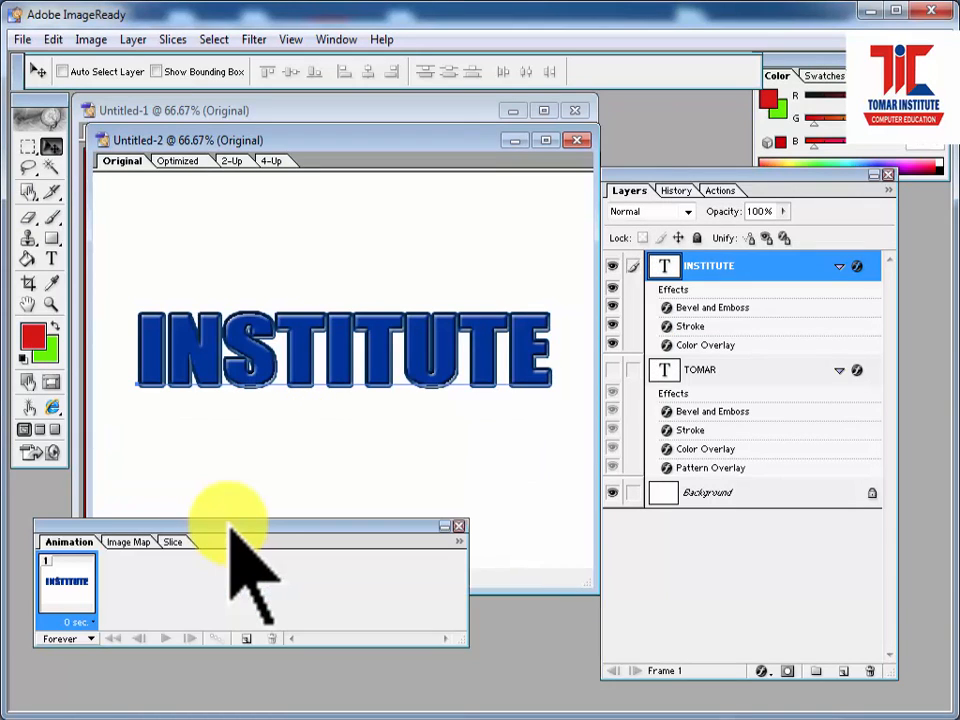
pyautogui.click(336, 40)
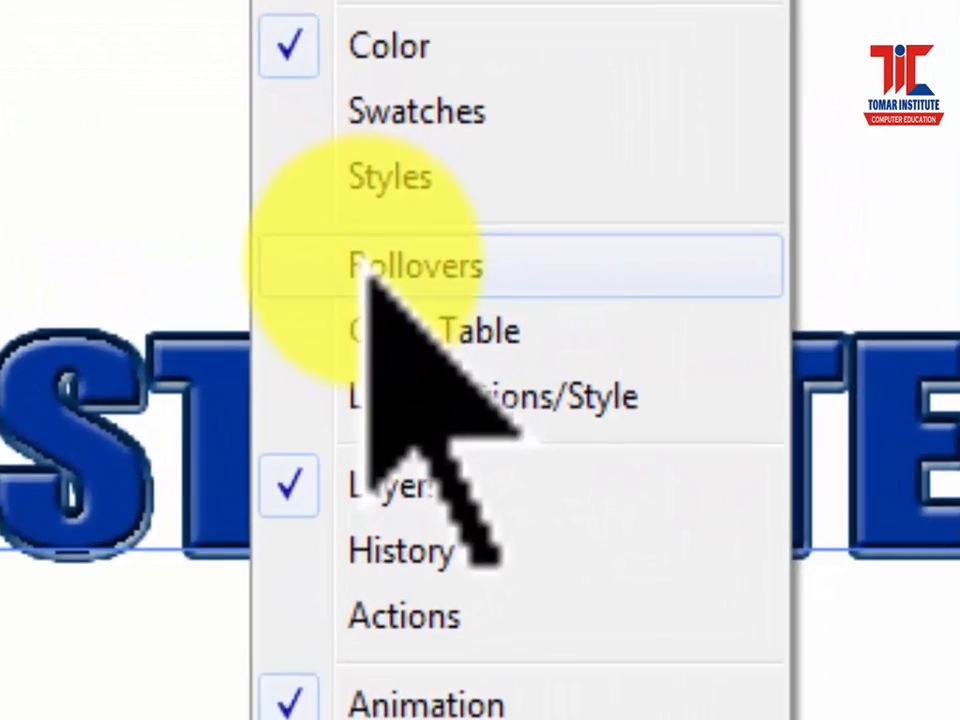
pyautogui.click(362, 291)
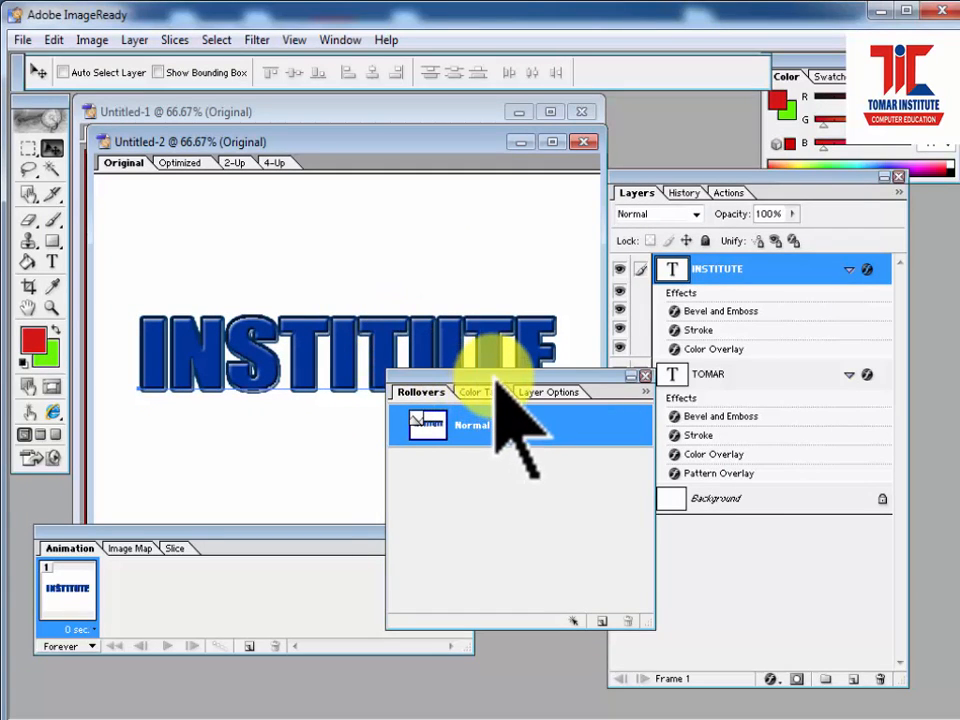
pyautogui.moveTo(489, 389); pyautogui.dragTo(504, 446)
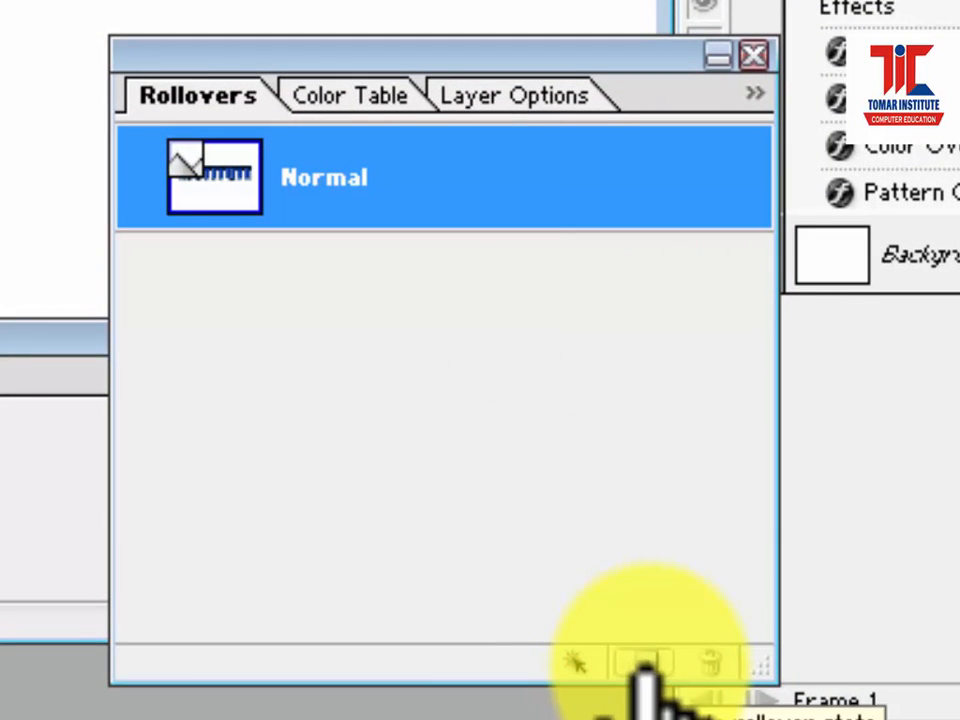
# Add a rollover state for the image, compare it with its parent slice, and leave the slice selected
pyautogui.click(640, 665)
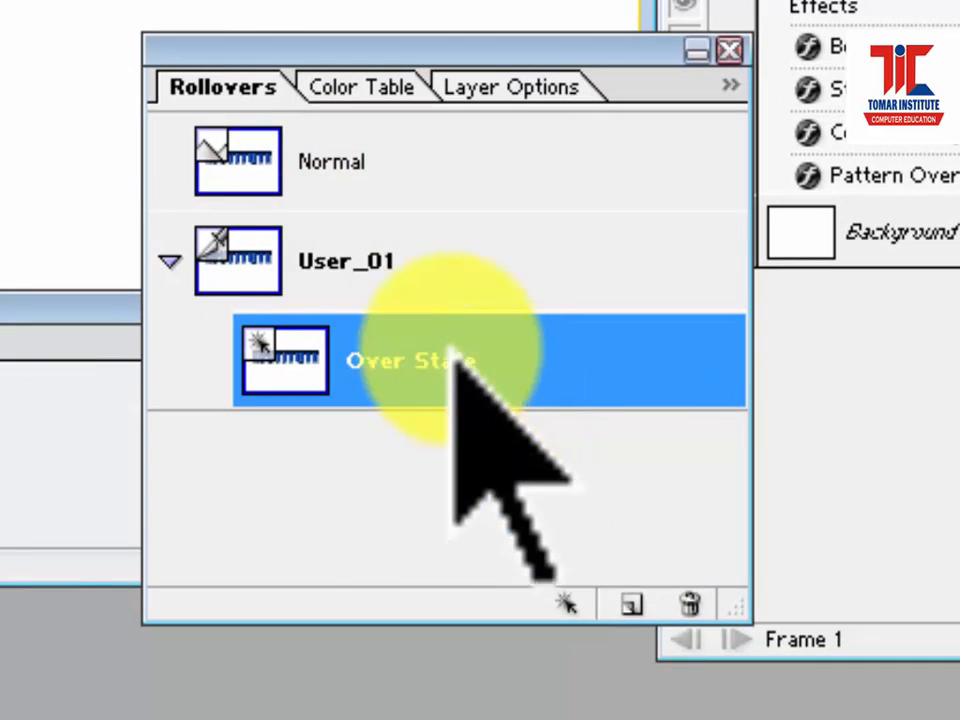
pyautogui.click(365, 270)
pyautogui.click(437, 390)
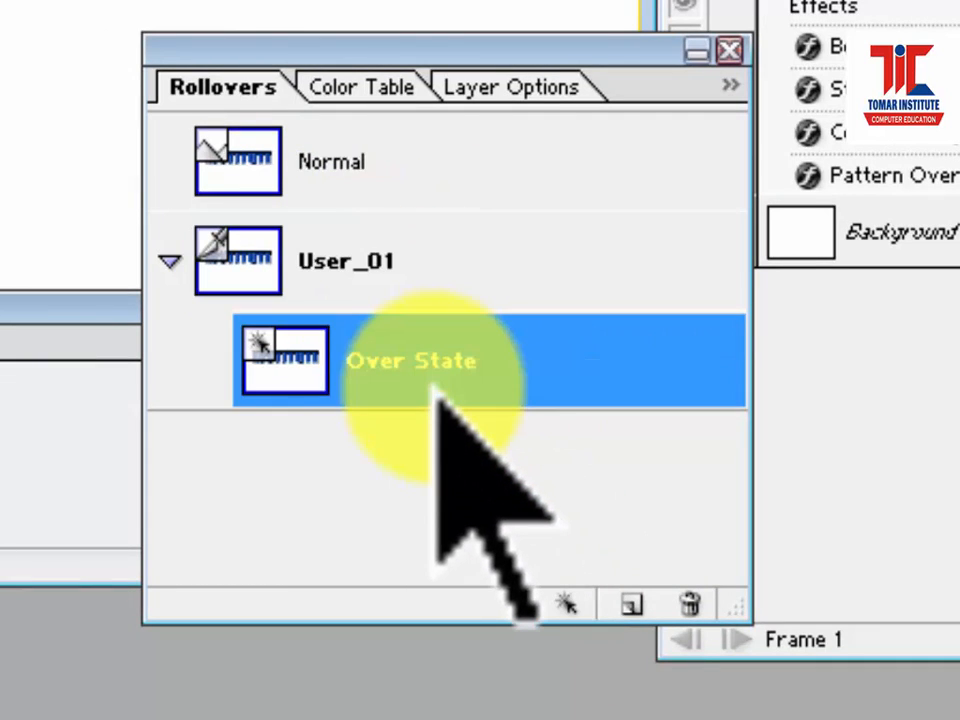
pyautogui.click(353, 277)
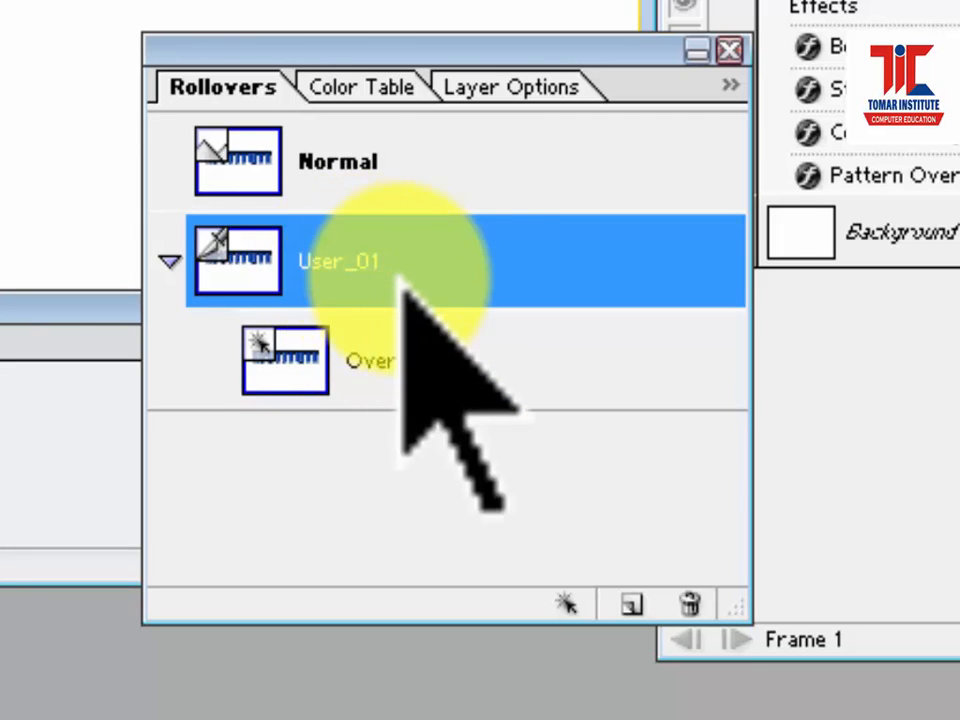
pyautogui.click(420, 363)
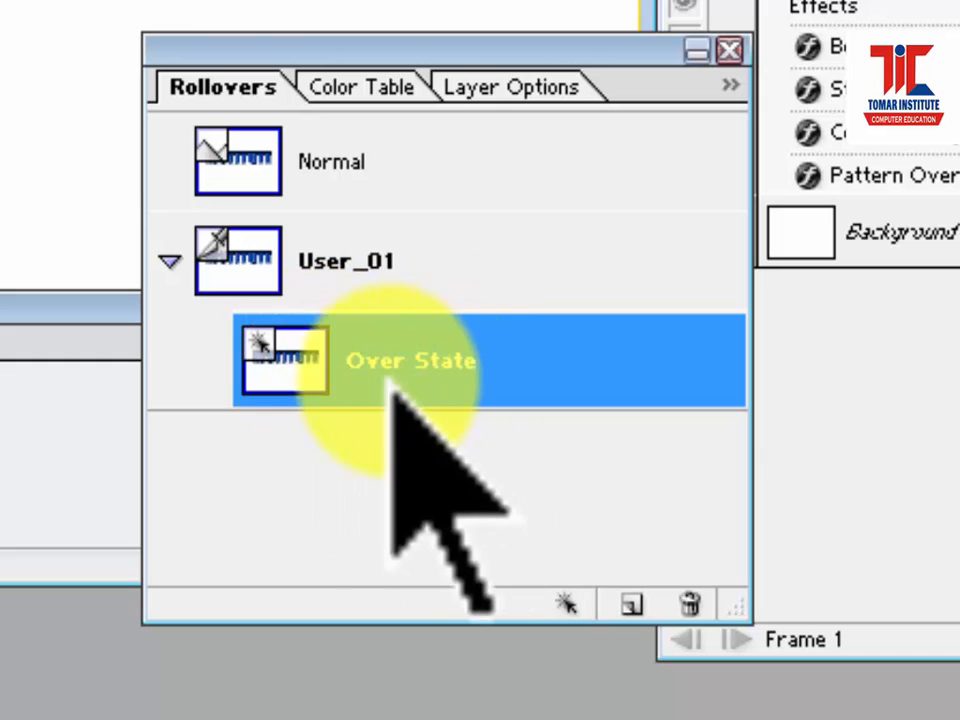
pyautogui.click(362, 250)
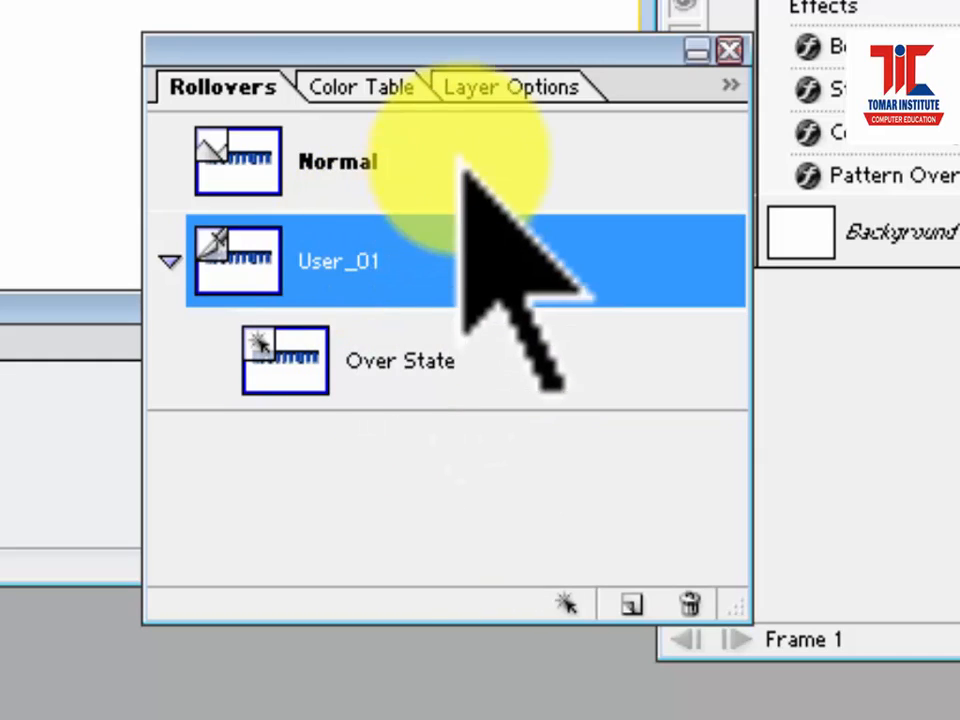
# For the User_01 slice's normal appearance, hide the INSTITUTE layer and show the TOMAR layer
pyautogui.moveTo(476, 54); pyautogui.dragTo(321, 6)
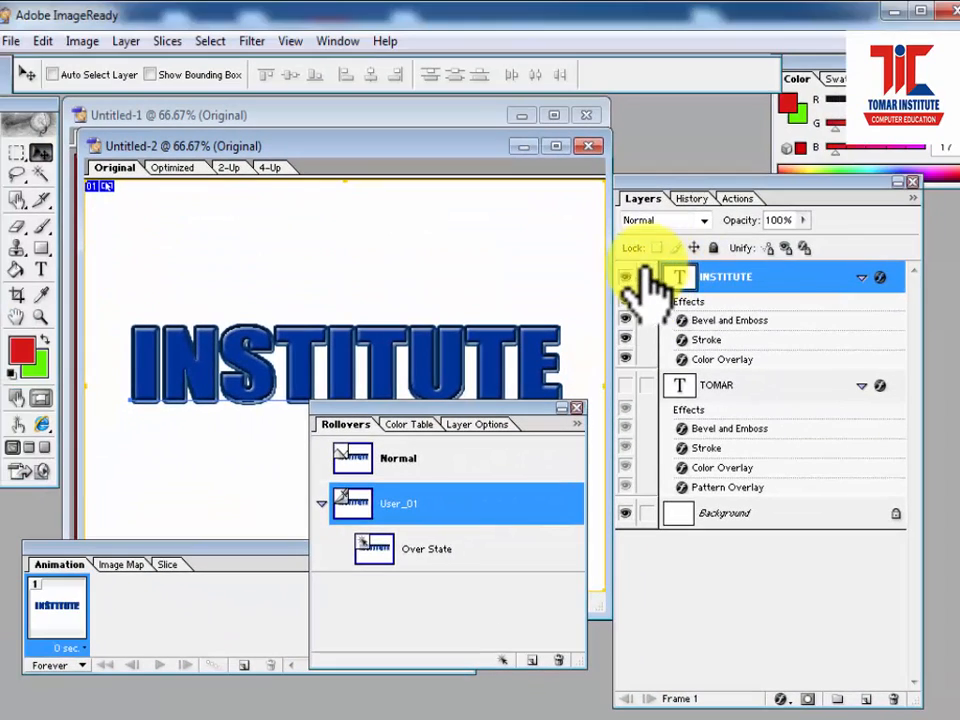
pyautogui.click(626, 277)
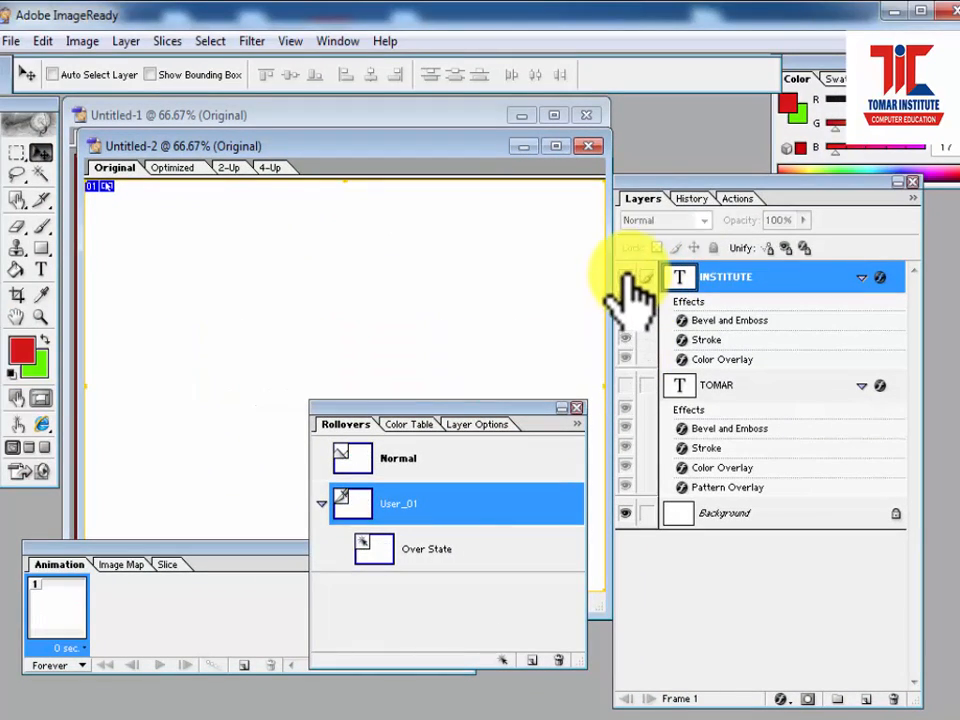
pyautogui.click(626, 386)
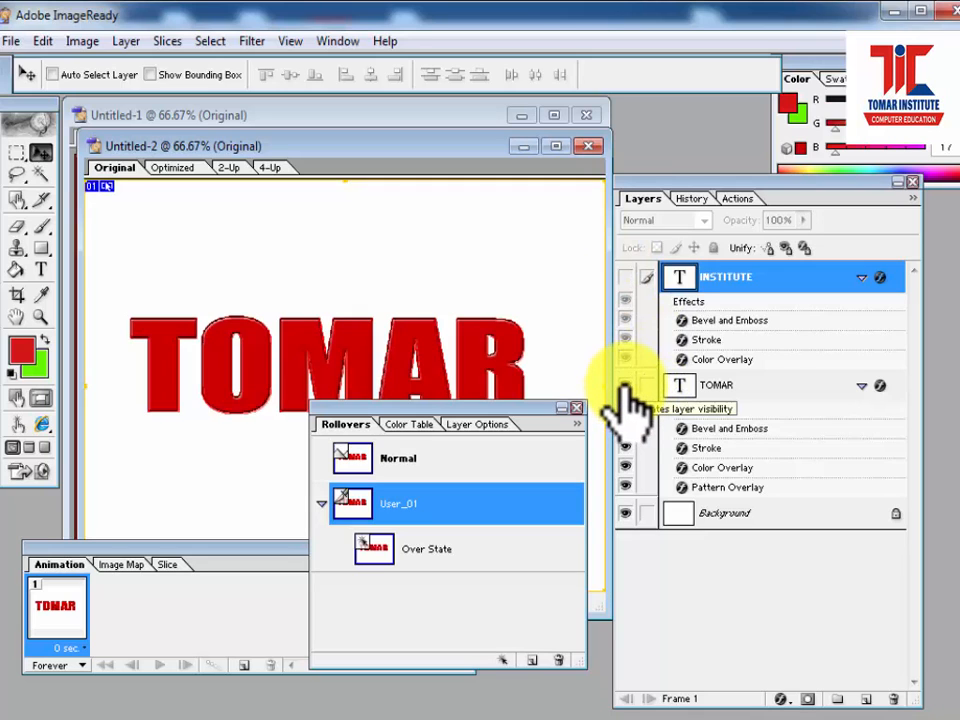
# In the Over State, hide the TOMAR layer and show the INSTITUTE layer, keeping the Rollovers palette clear of the lettering
pyautogui.click(410, 548)
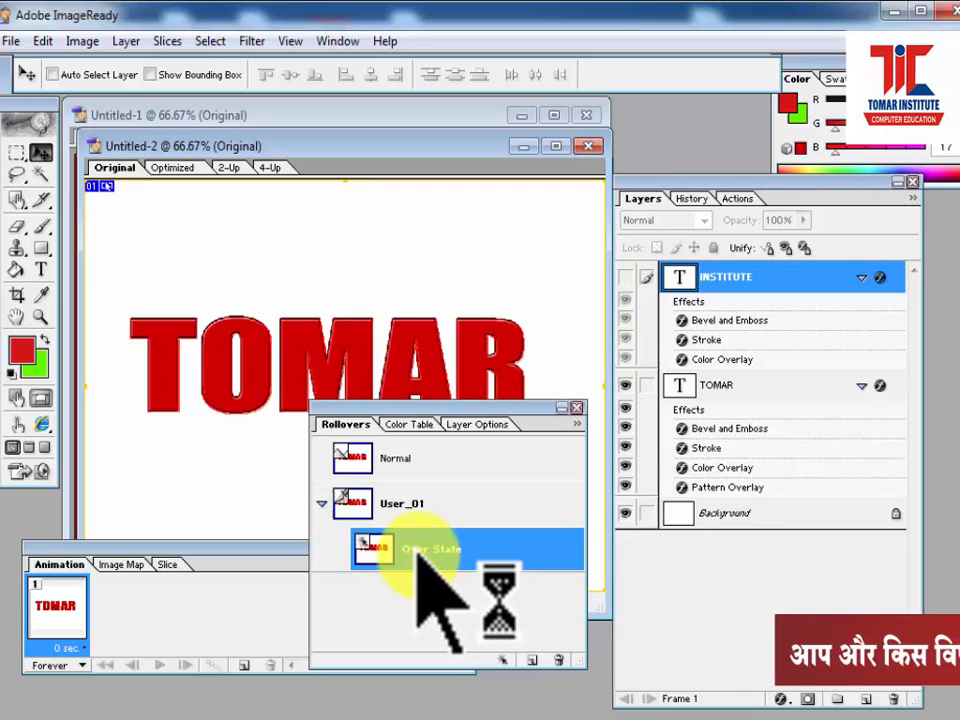
pyautogui.click(625, 387)
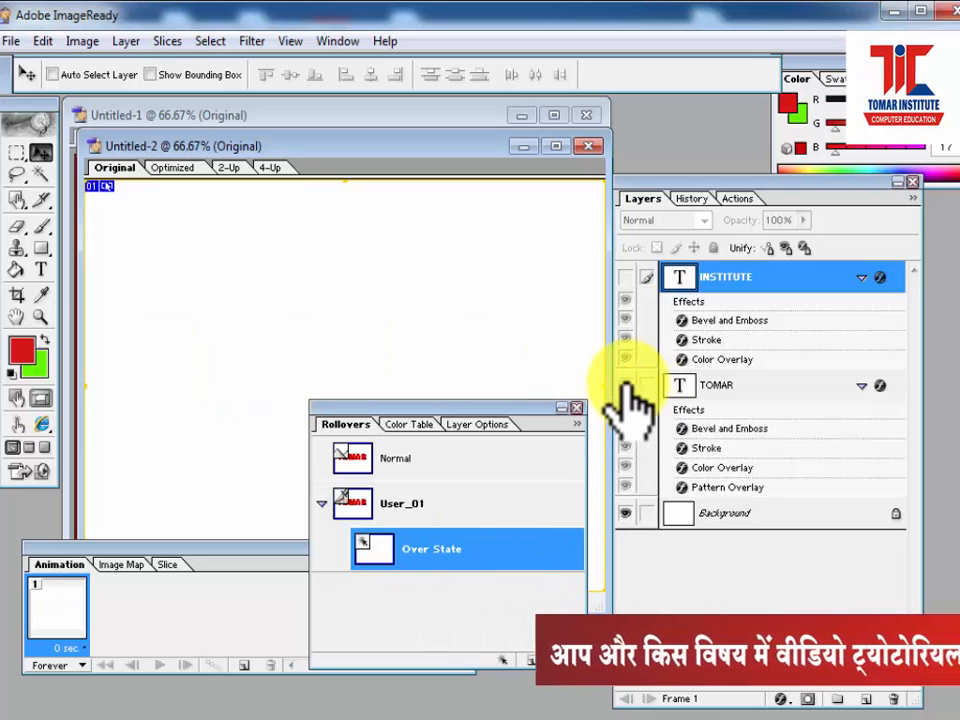
pyautogui.click(625, 278)
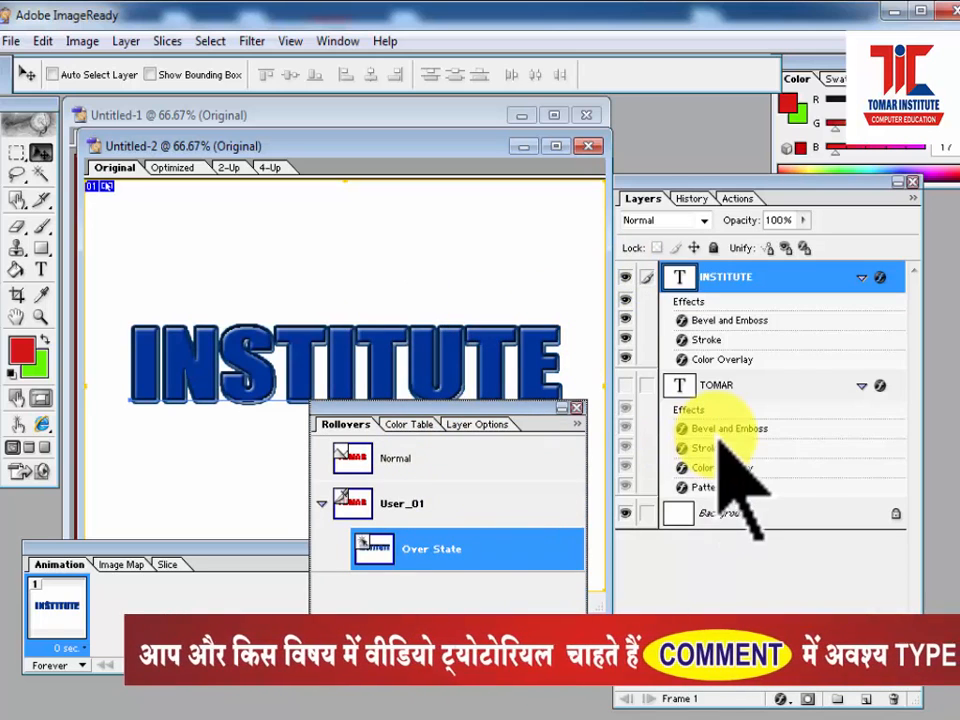
pyautogui.moveTo(367, 411); pyautogui.dragTo(600, 440)
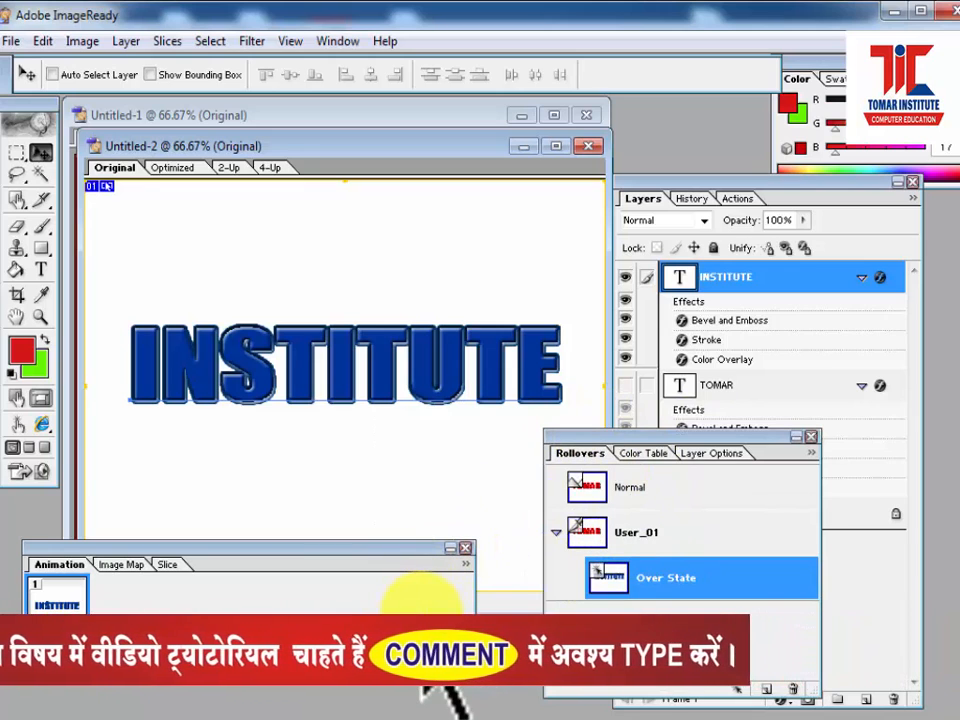
# Preview the rollover in Internet Explorer and allow the page's blocked content
pyautogui.click(45, 423)
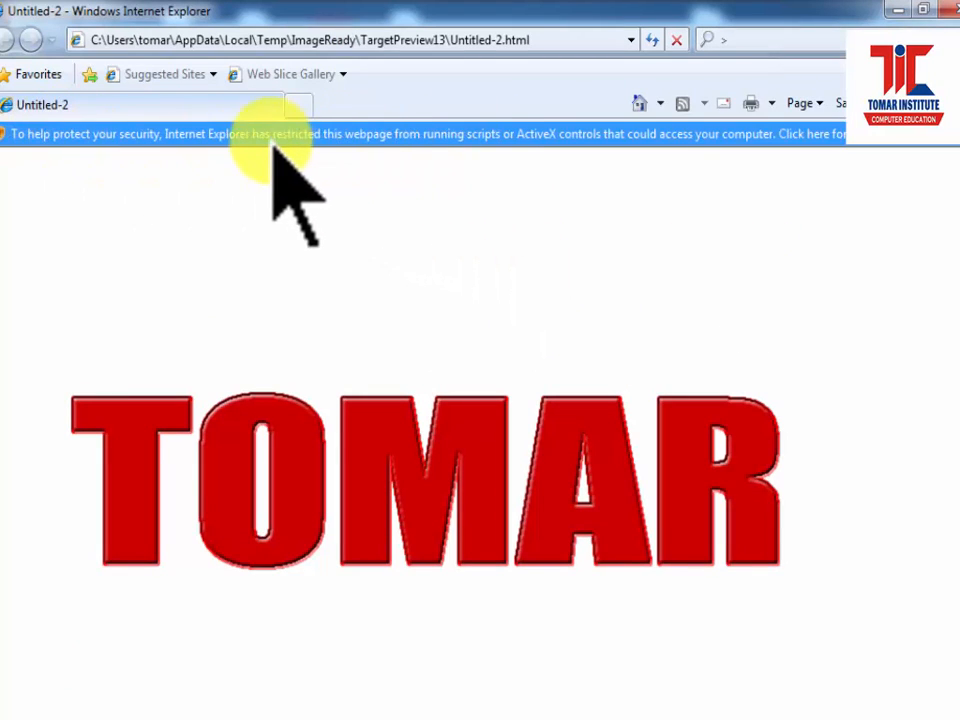
pyautogui.click(372, 135)
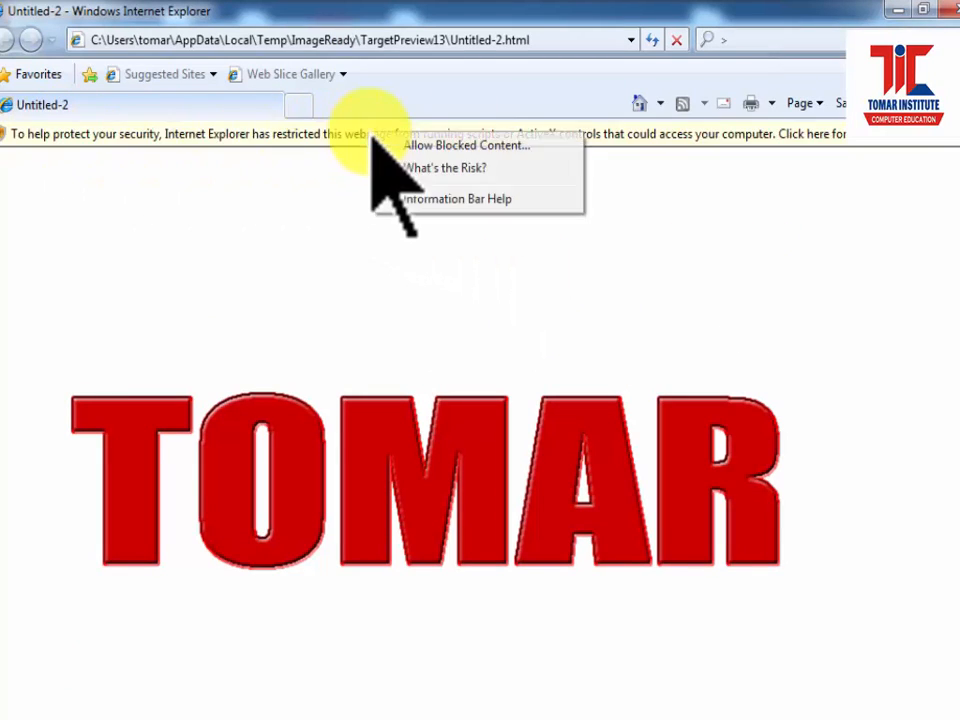
pyautogui.click(440, 146)
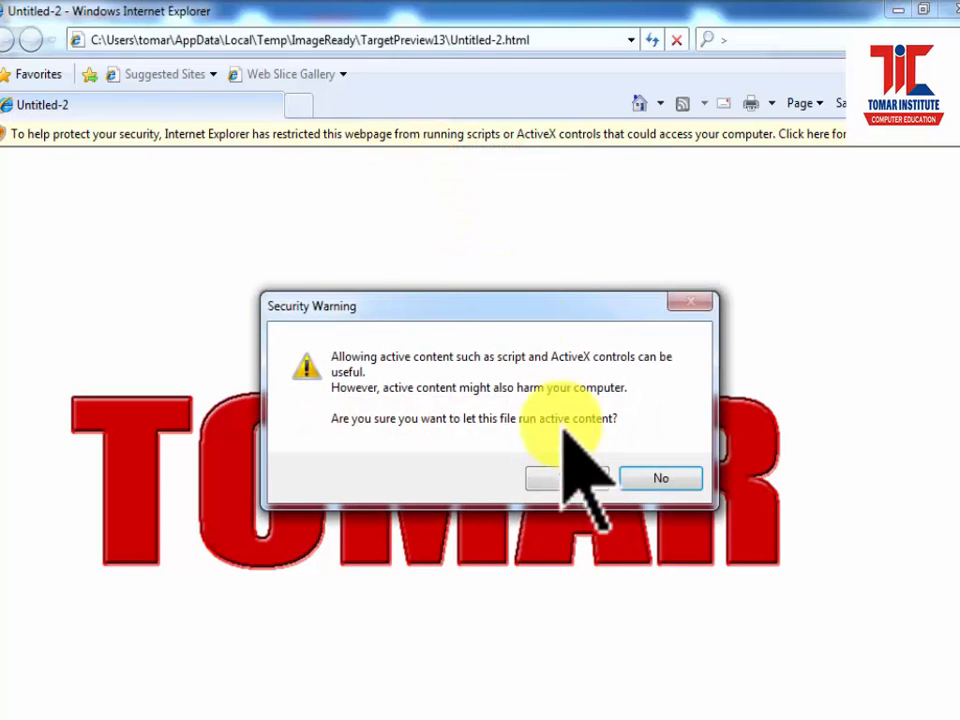